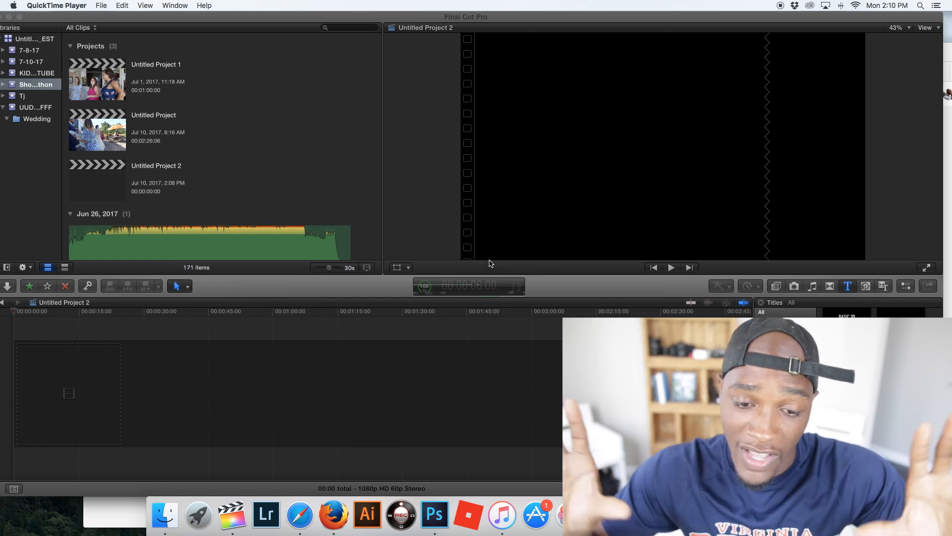
- Browse the clips dated Jun 25, 2017 and preview clip MVI_0002 for usable footage
scroll(313, 247, "down", 10)
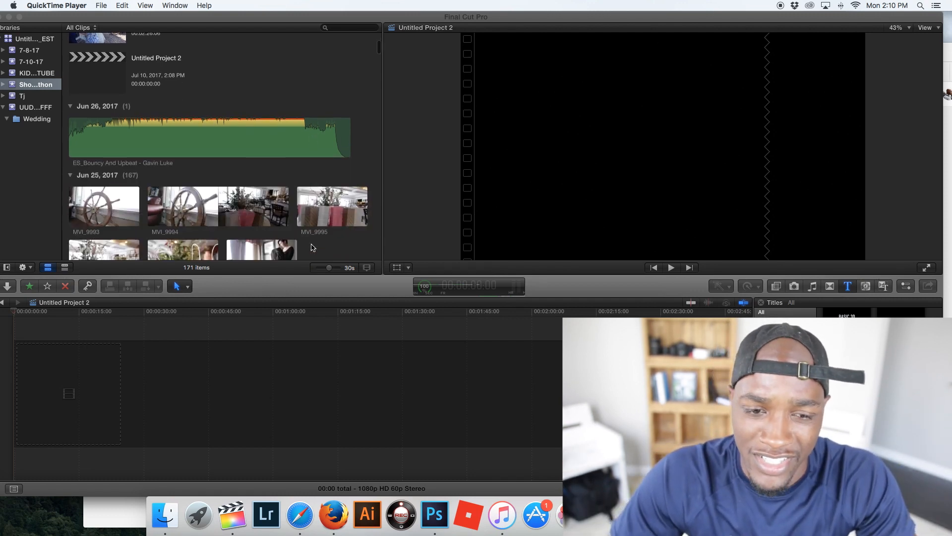
scroll(312, 247, "down", 5)
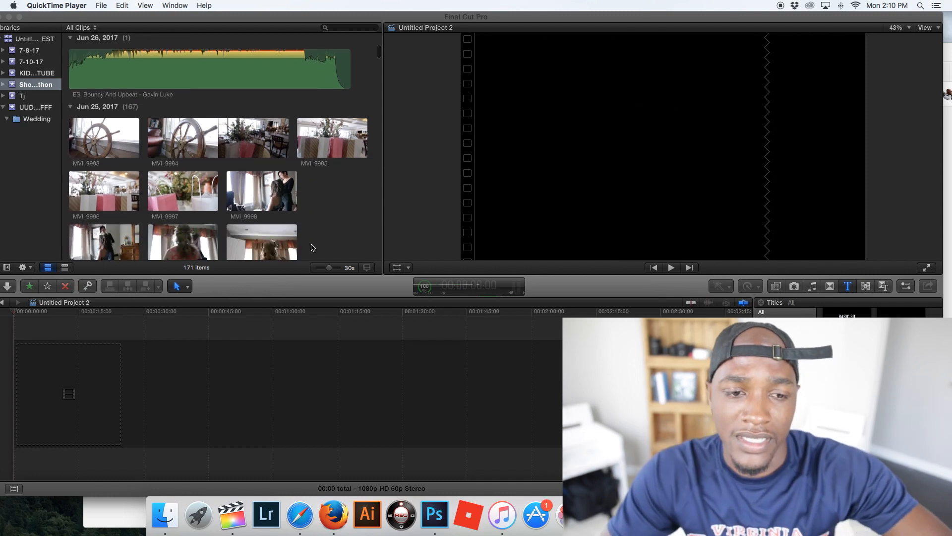
scroll(313, 247, "down", 3)
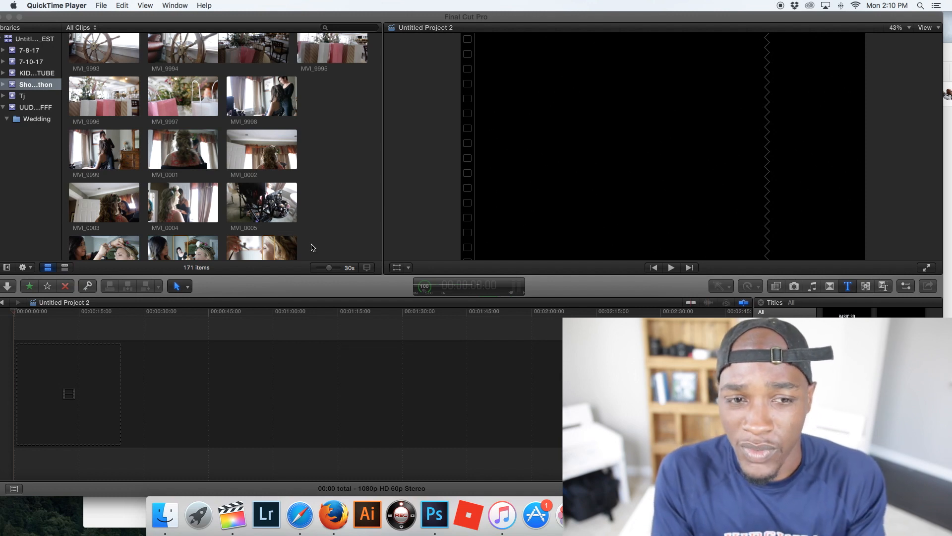
scroll(238, 223, "up", 4)
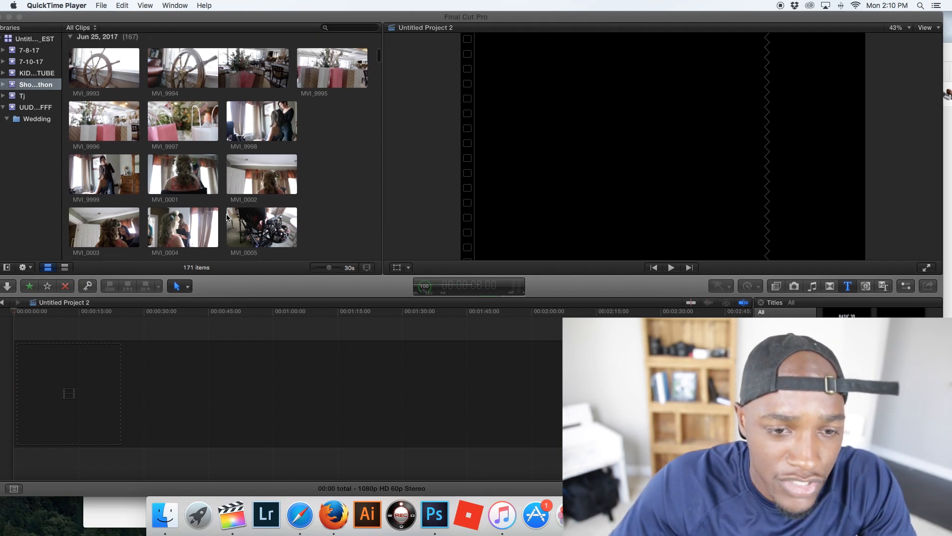
scroll(227, 217, "down", 1)
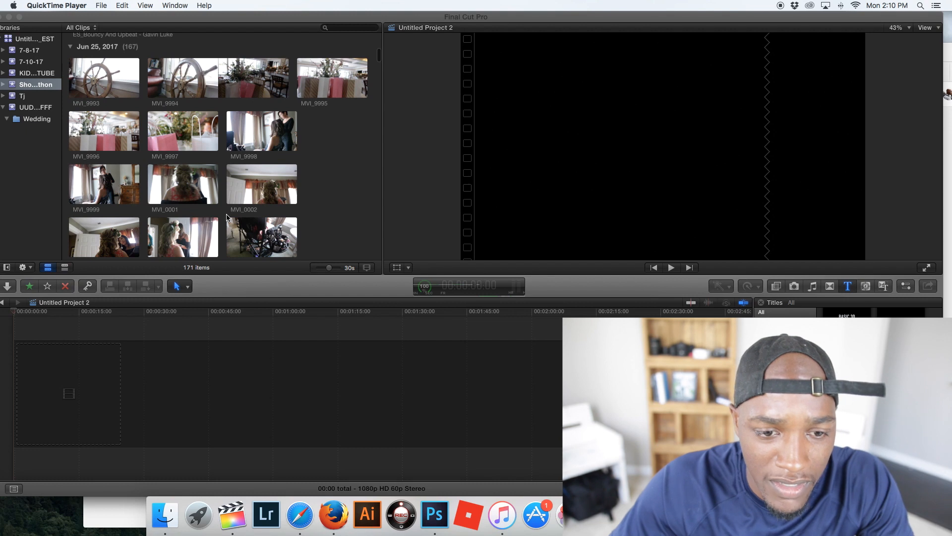
scroll(227, 217, "down", 1)
left_click(313, 185)
left_click(261, 178)
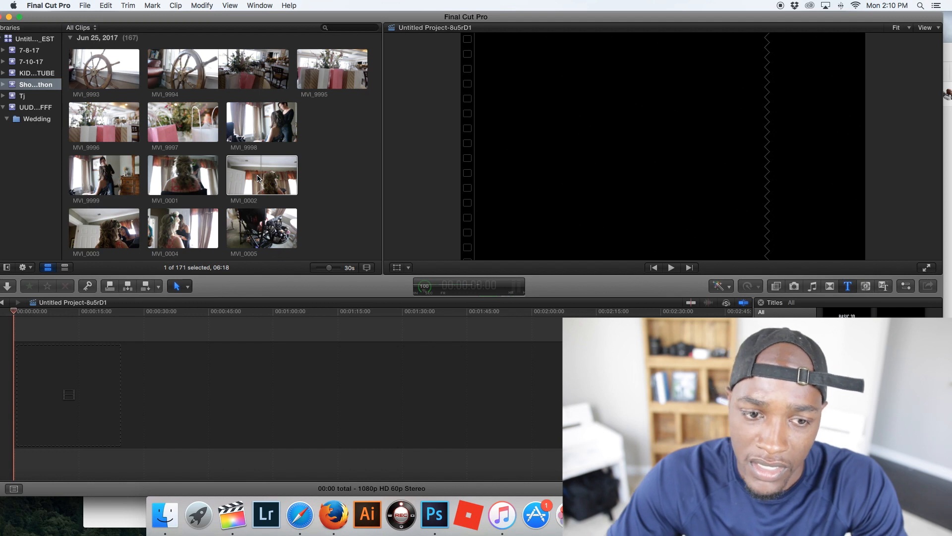
left_click(258, 178)
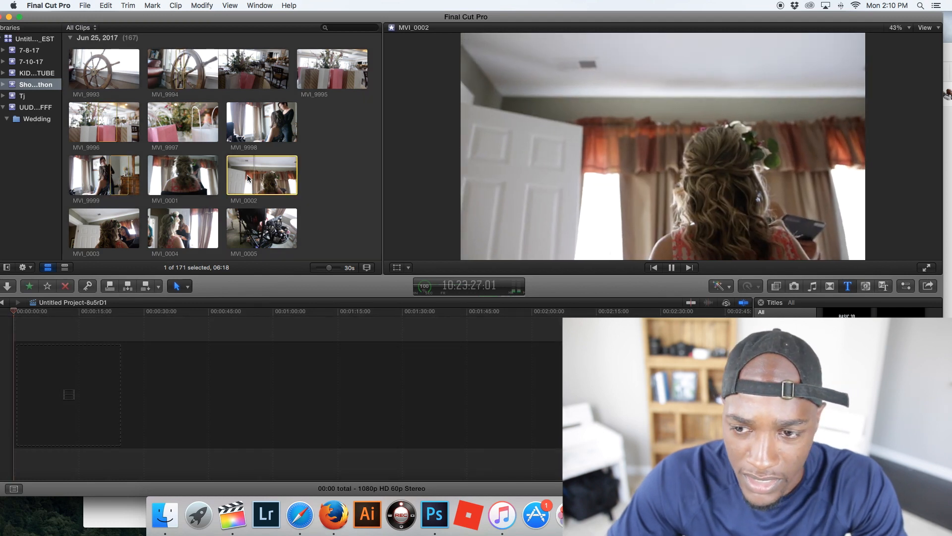
key("space")
key("space")
- Preview clip MVI_0020 and place a 3:04 section of it at the start of the empty Untitled Project 2 timeline
scroll(212, 178, "down", 2)
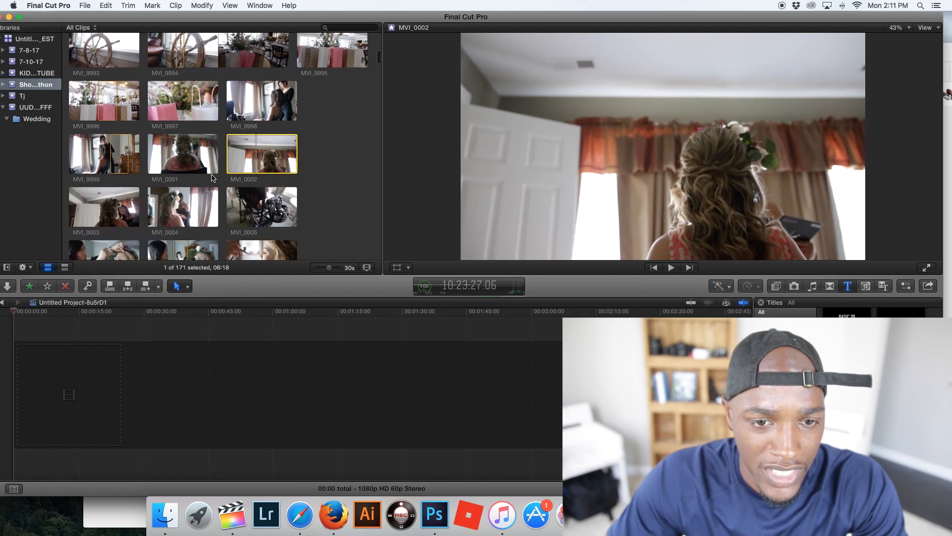
scroll(213, 178, "down", 10)
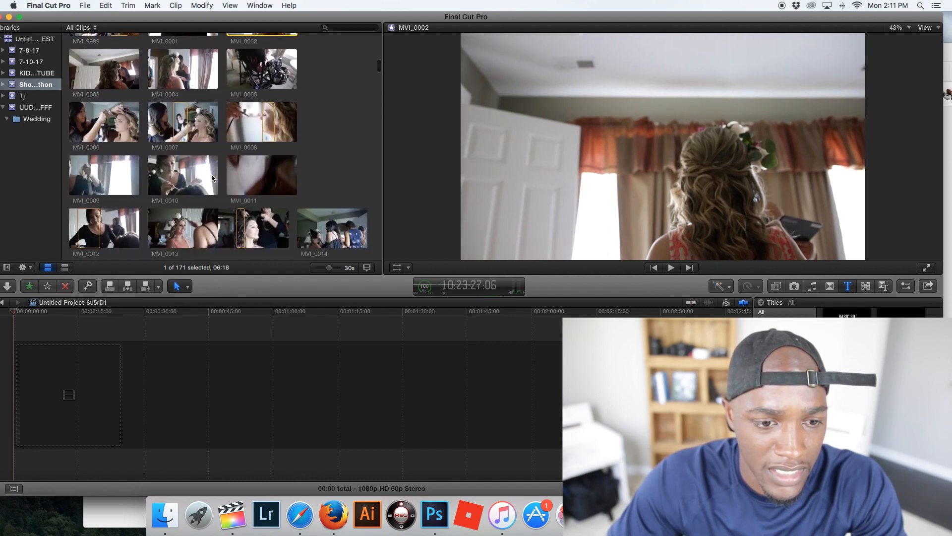
scroll(212, 178, "down", 3)
scroll(212, 179, "down", 2)
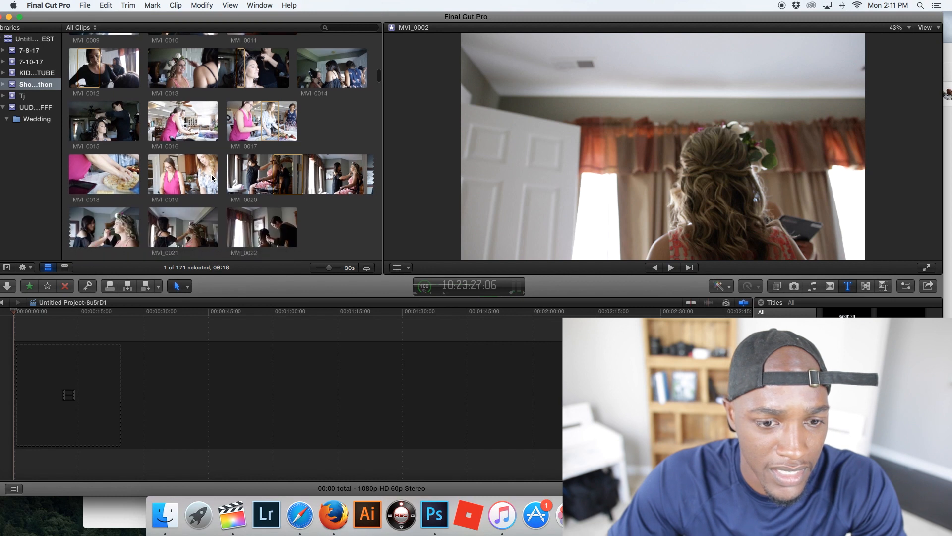
left_click(285, 177)
key("space")
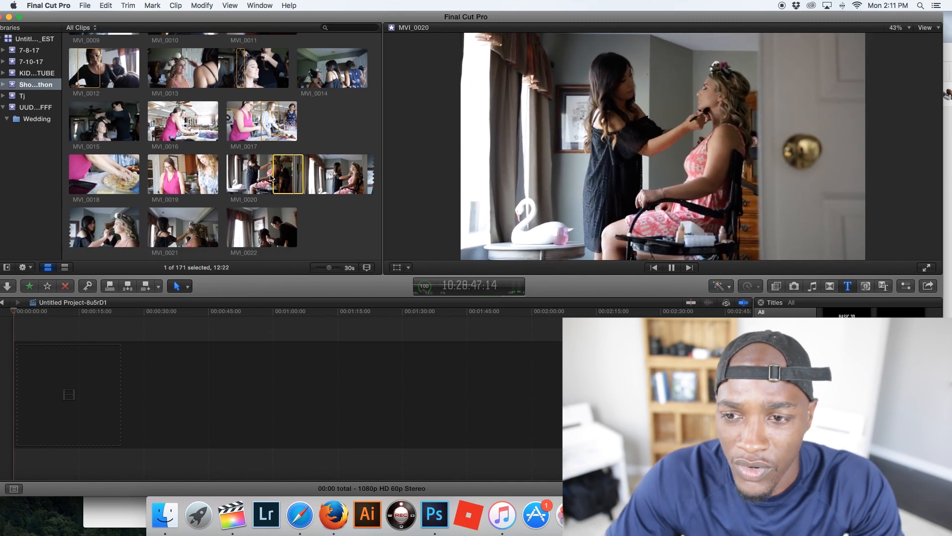
key("space")
left_click(287, 164)
left_click_drag(274, 169, 8, 332)
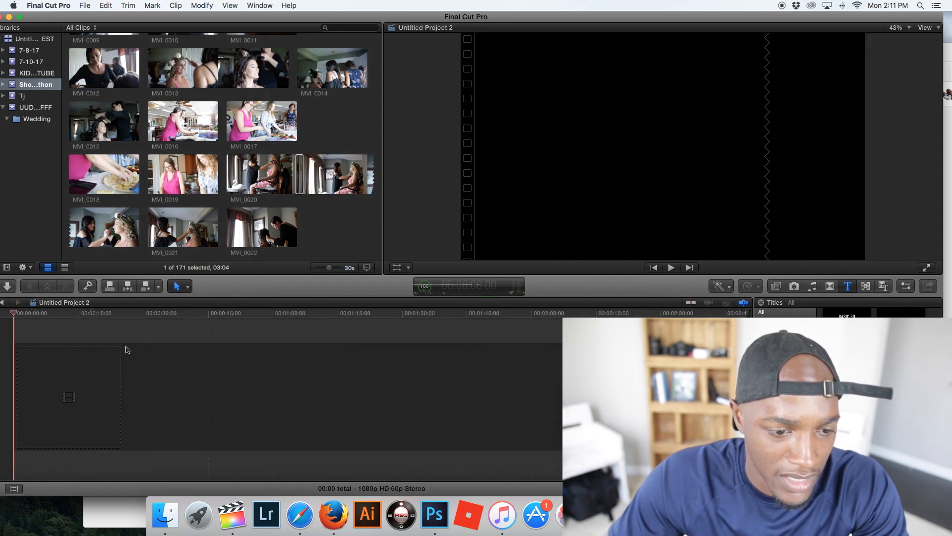
left_click_drag(301, 176, 18, 334)
key("space")
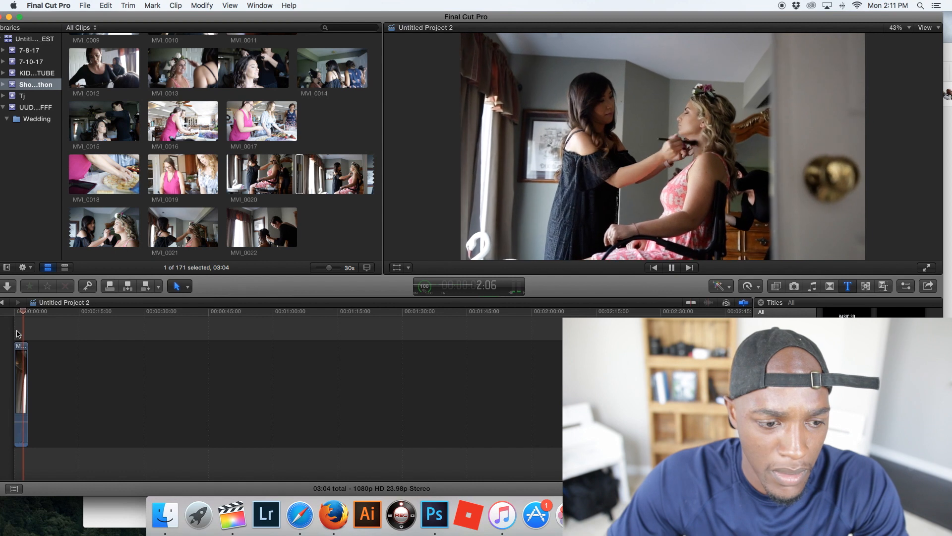
- Preview MVI_0022 and MVI_0021, and append a section of MVI_0021 and a 4:22 section of MVI_0024 to the timeline
scroll(313, 172, "down", 3)
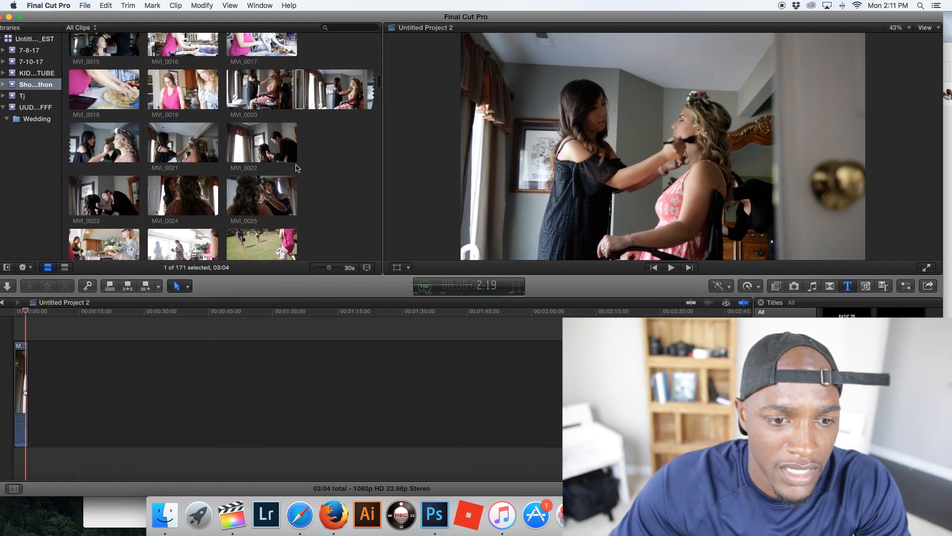
left_click(264, 147)
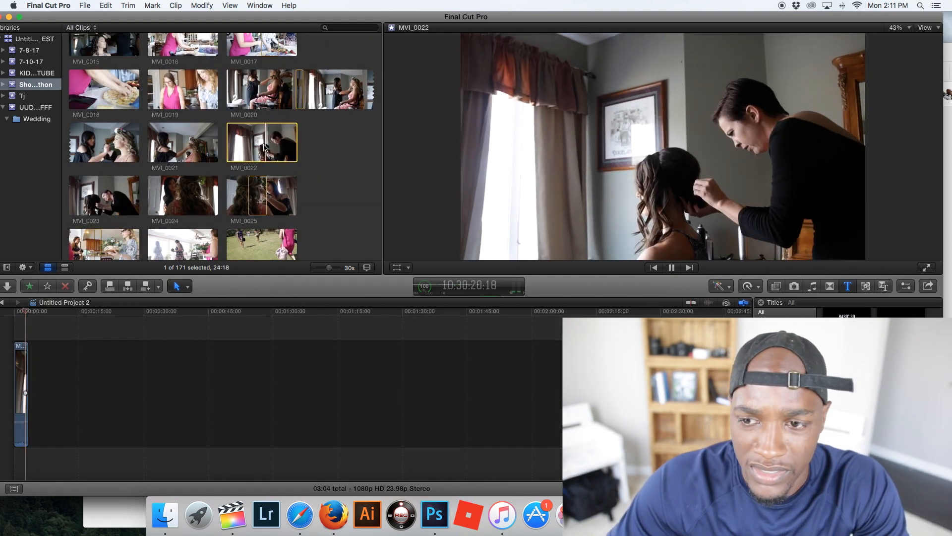
left_click(193, 143)
key("space")
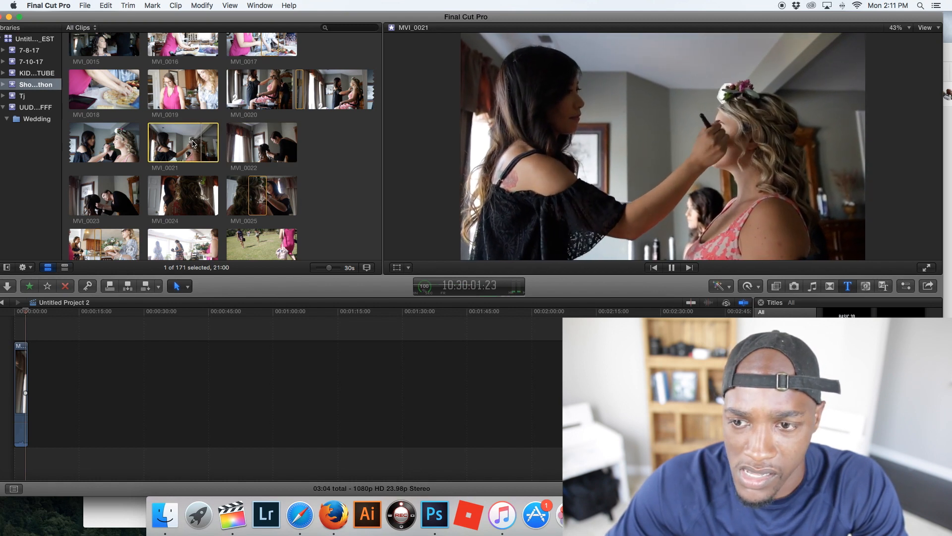
key("space")
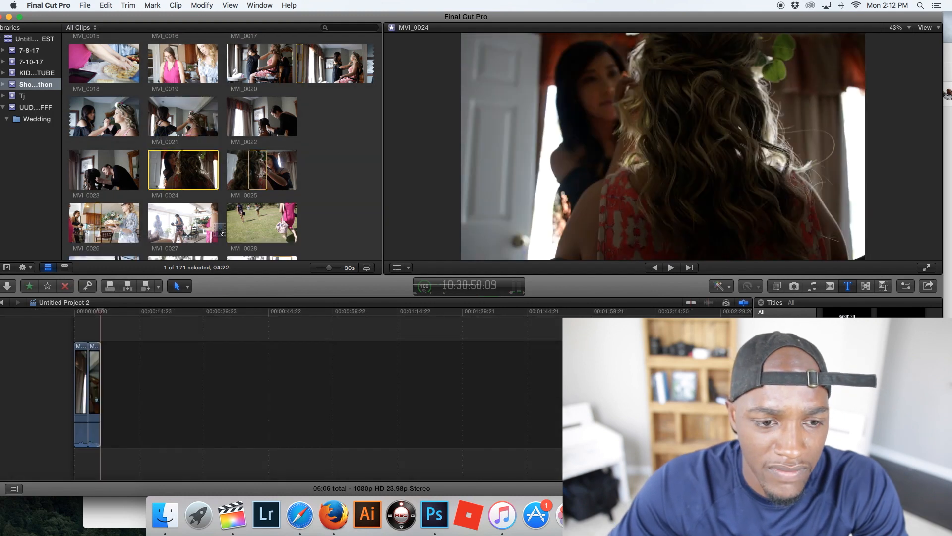
left_click_drag(183, 170, 122, 412)
- Play the assembled clips and trim the end of the third timeline clip back to 10:01
left_click(98, 330)
key("space")
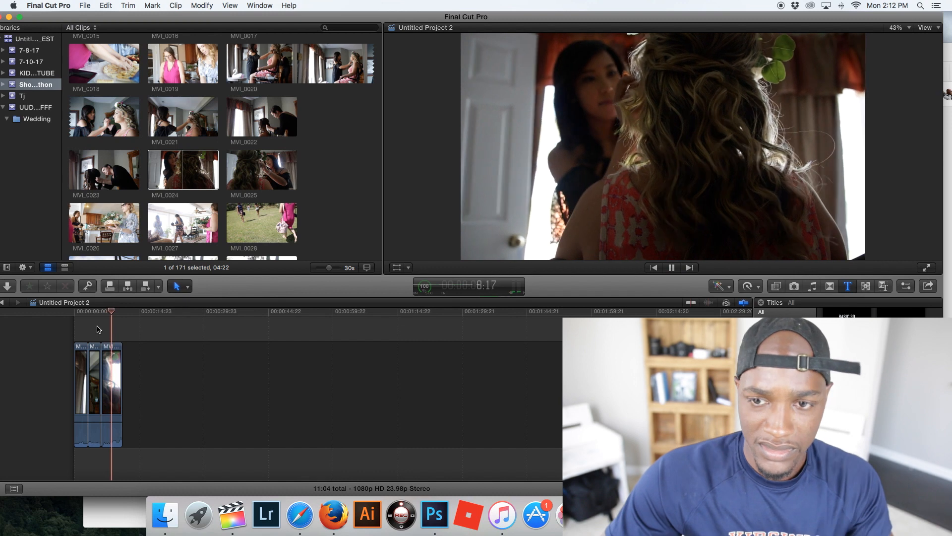
key("space")
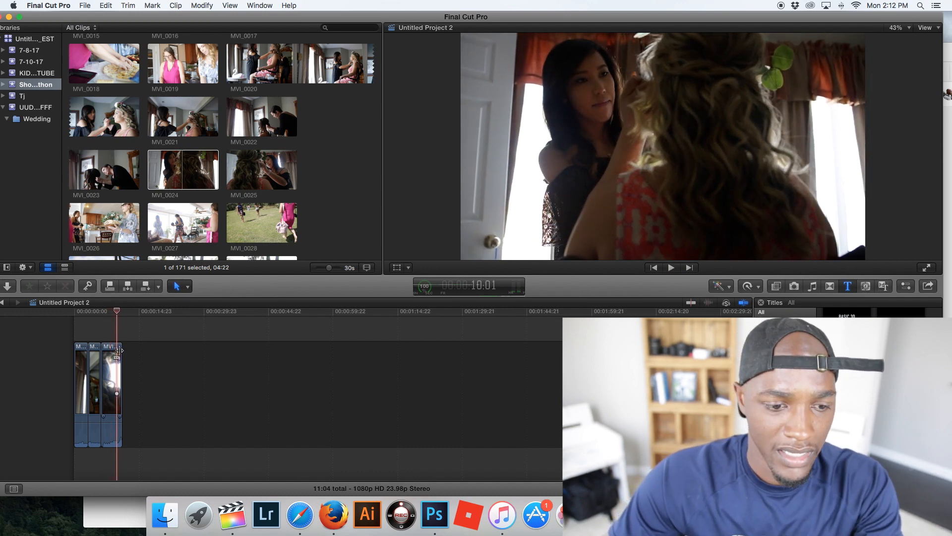
left_click_drag(119, 350, 116, 351)
- Append a 4:00 section of the makeup brush clip MVI_0005 to the end of the timeline
scroll(233, 195, "down", 2)
scroll(232, 195, "up", 6)
scroll(232, 195, "up", 1)
left_click(267, 175)
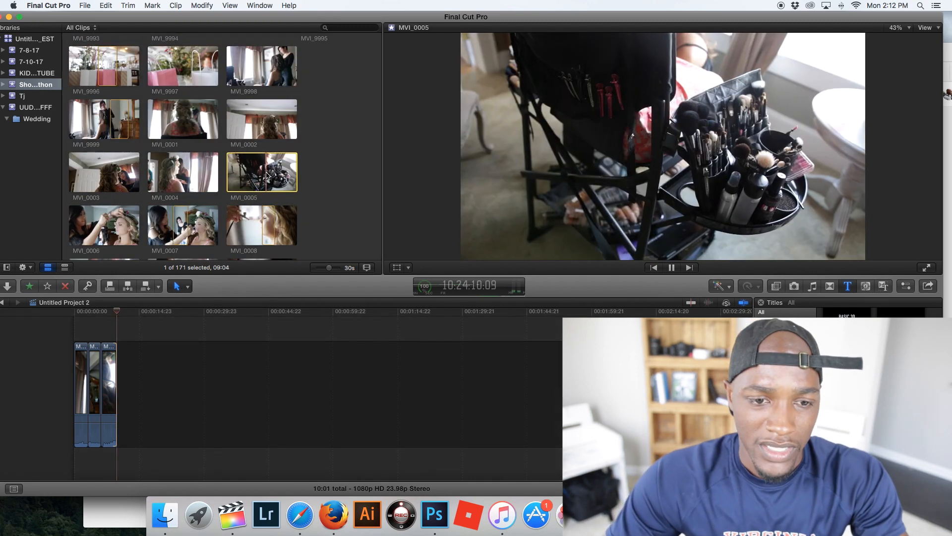
left_click_drag(262, 178, 154, 367)
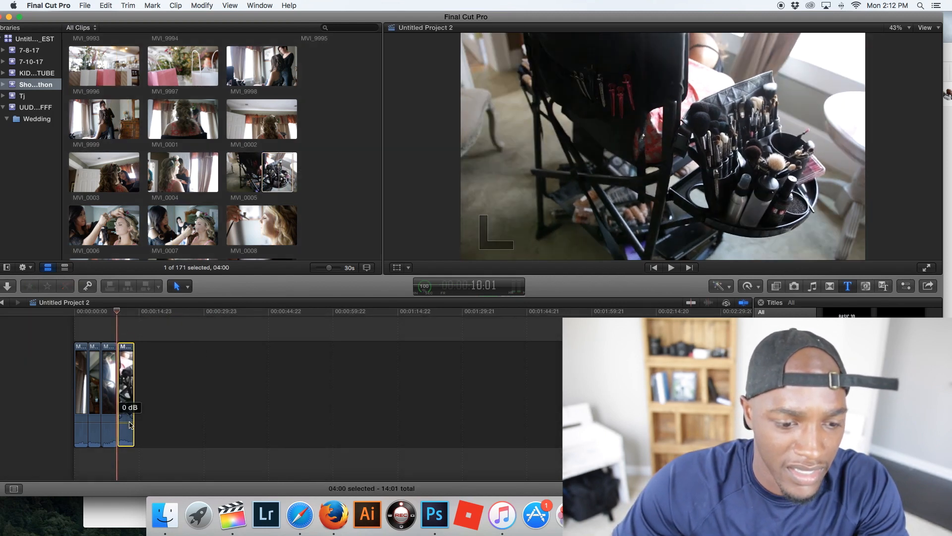
- Insert a 7:05 section of the aerial house clip DJI_0017 before the first timeline clip and play it
scroll(189, 202, "up", 5)
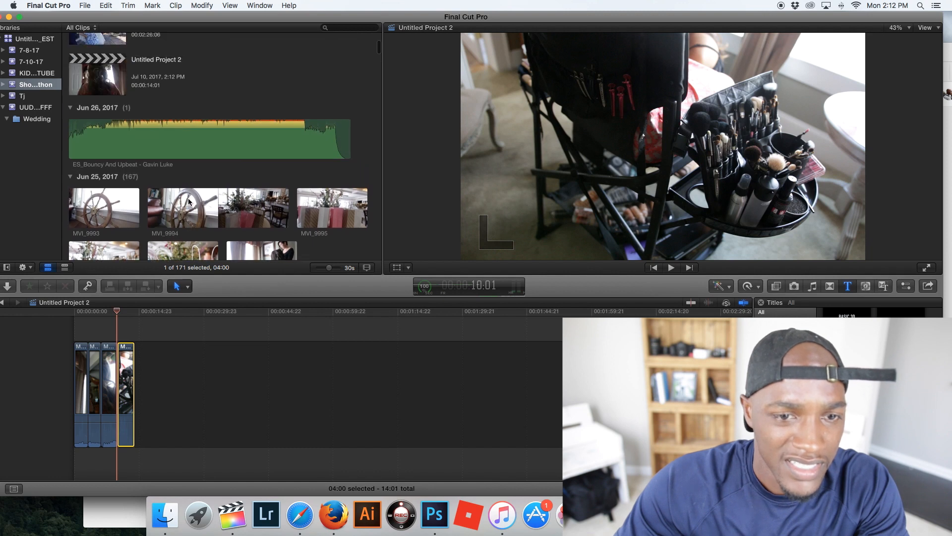
scroll(188, 202, "down", 10)
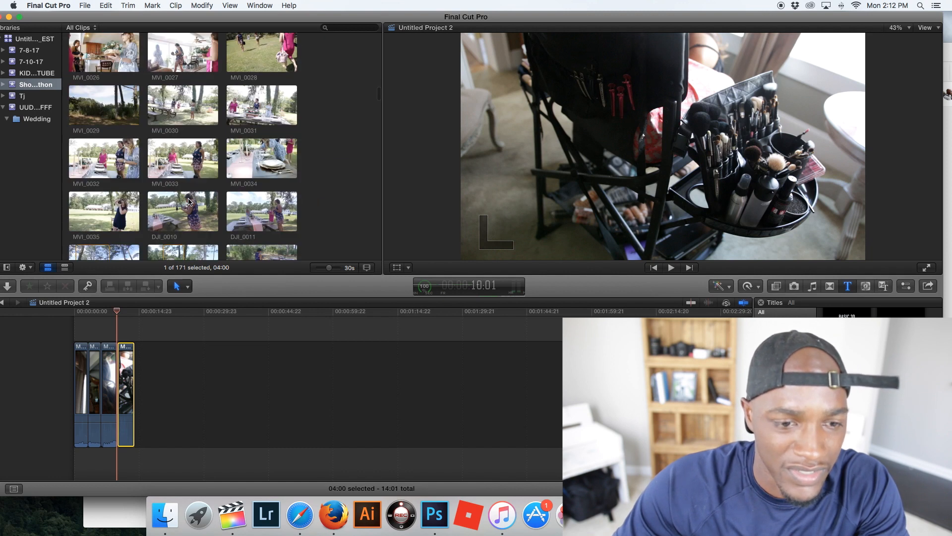
scroll(189, 202, "down", 5)
left_click_drag(231, 192, 78, 368)
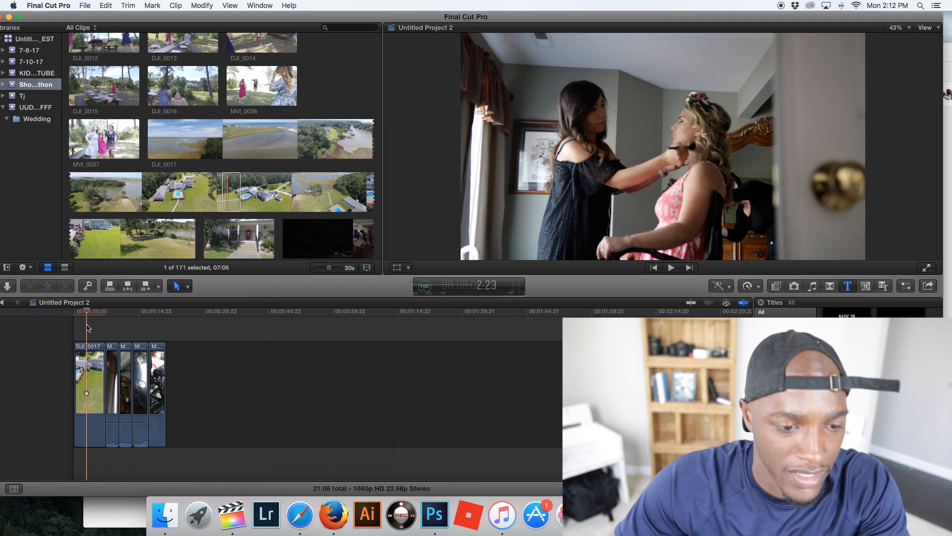
key("space")
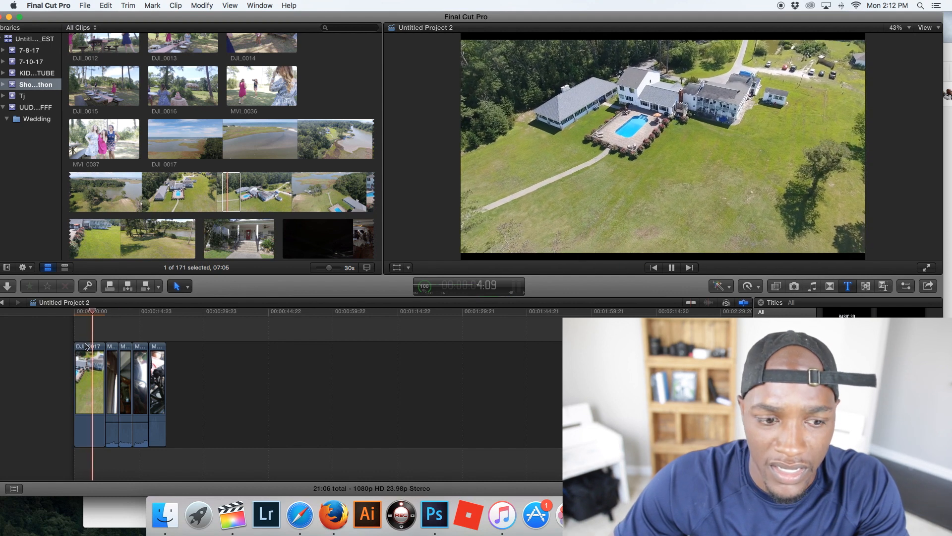
key("space")
- Trim the start of the opening DJI_0017 clip until the project lasts 16:17, and play it from the beginning
left_click_drag(77, 352, 91, 348)
key("space")
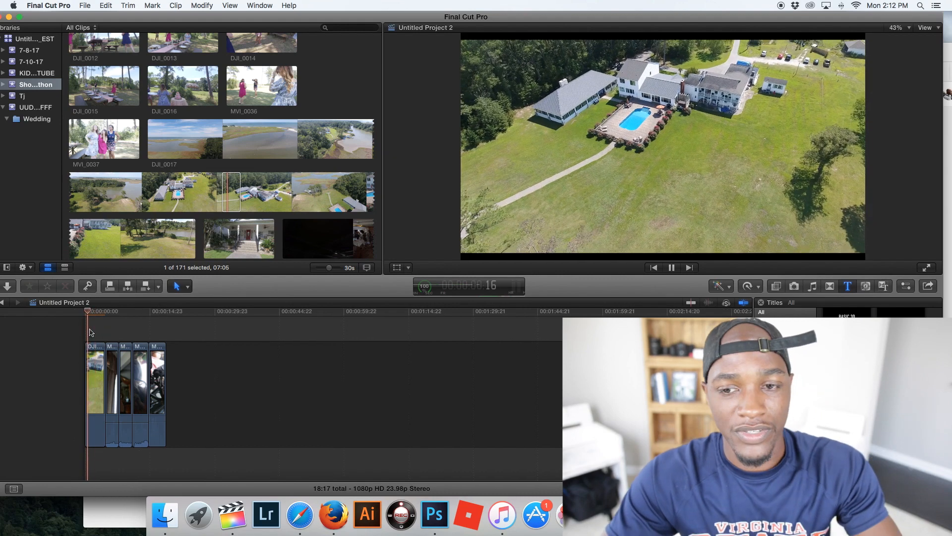
key("space")
key("space")
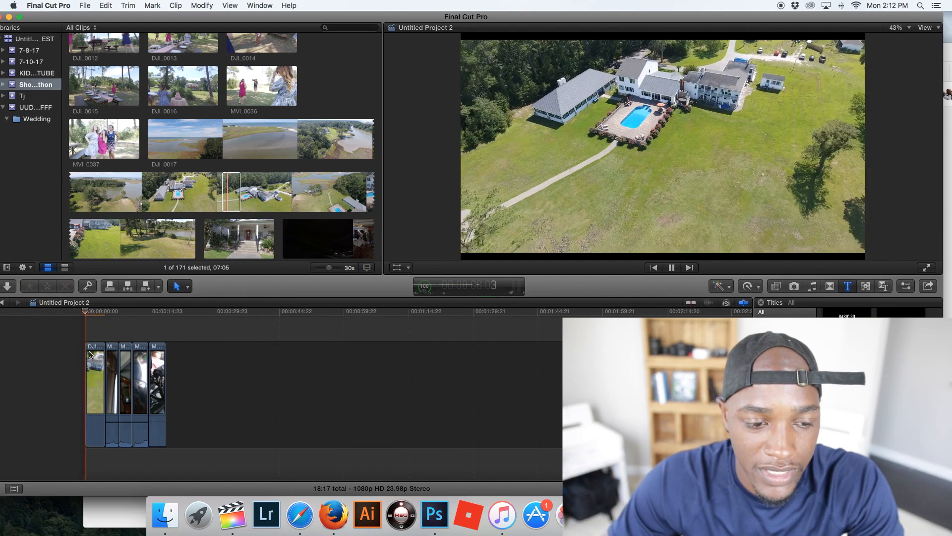
left_click_drag(87, 354, 94, 350)
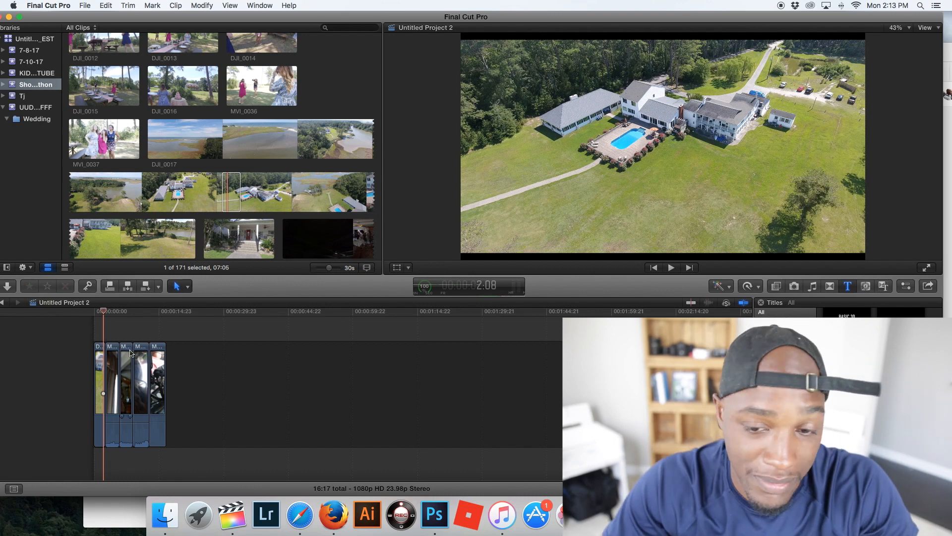
left_click(95, 321)
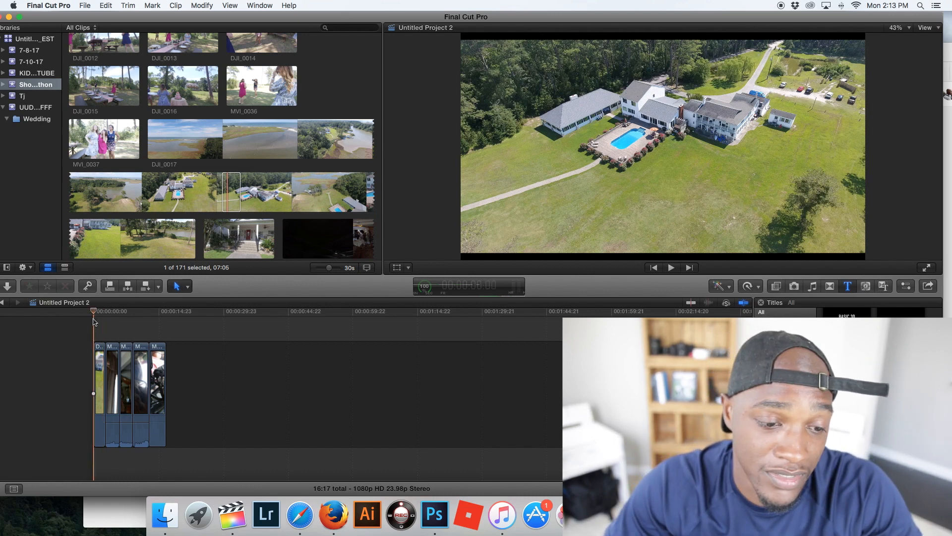
key("space")
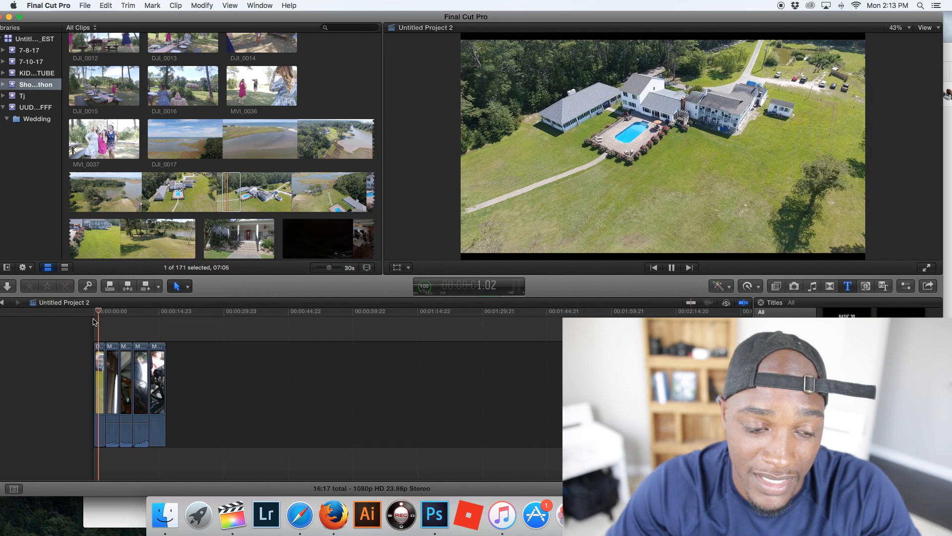
key("space")
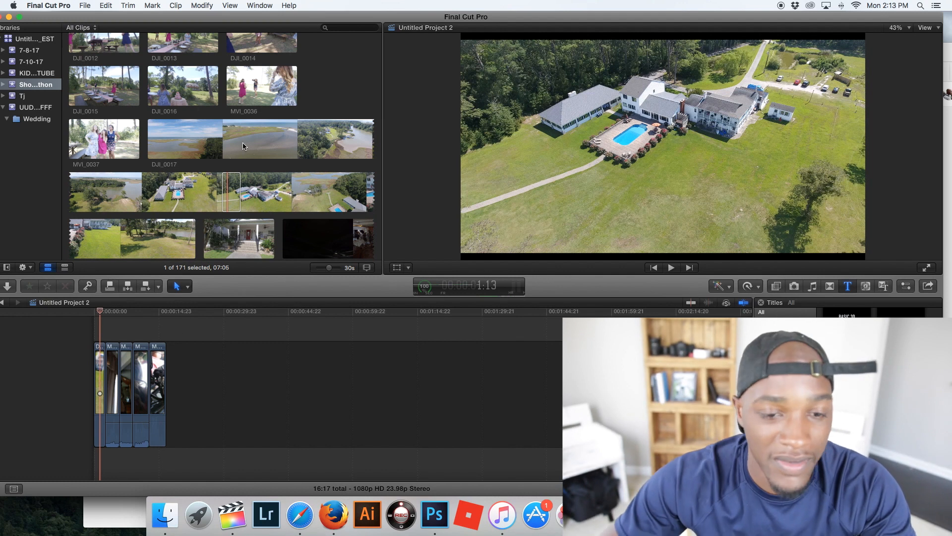
- Look through the event's drone and outdoor bridal clips and preview DJI_0025
scroll(231, 169, "down", 3)
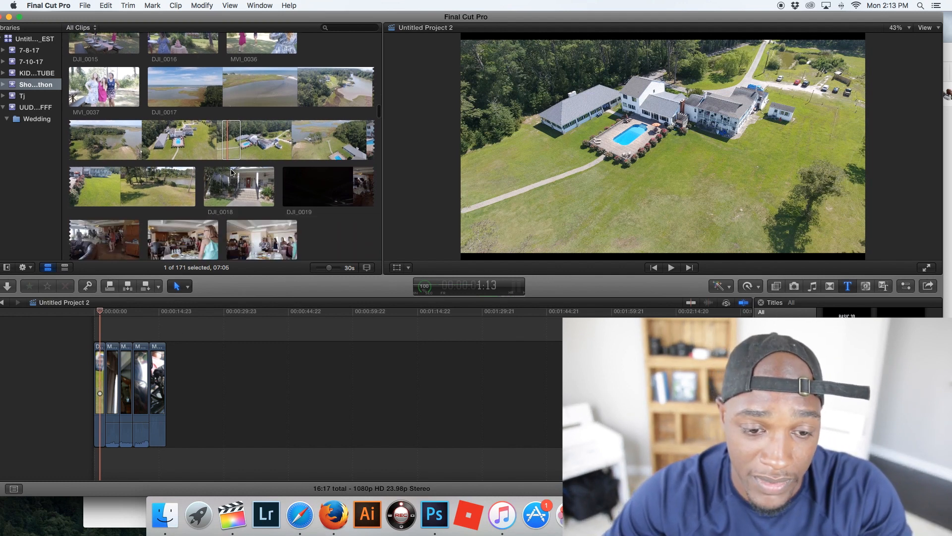
scroll(231, 171, "down", 3)
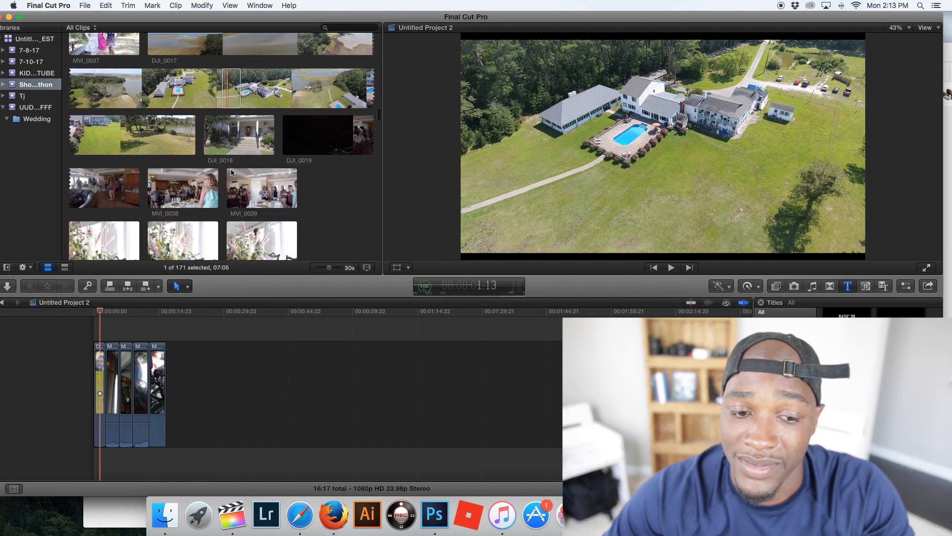
scroll(235, 172, "down", 10)
left_click(160, 181)
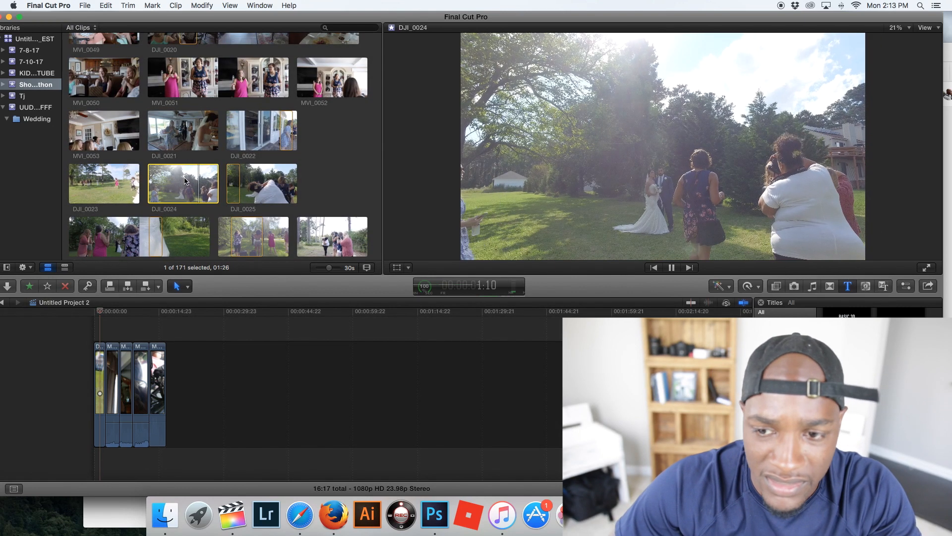
left_click(227, 182)
key("space")
scroll(248, 184, "down", 4)
key("space")
- Insert a 4:15 section of the outdoor couple clip DJI_0027 after the opening aerial clip and play the sequence
left_click(243, 173)
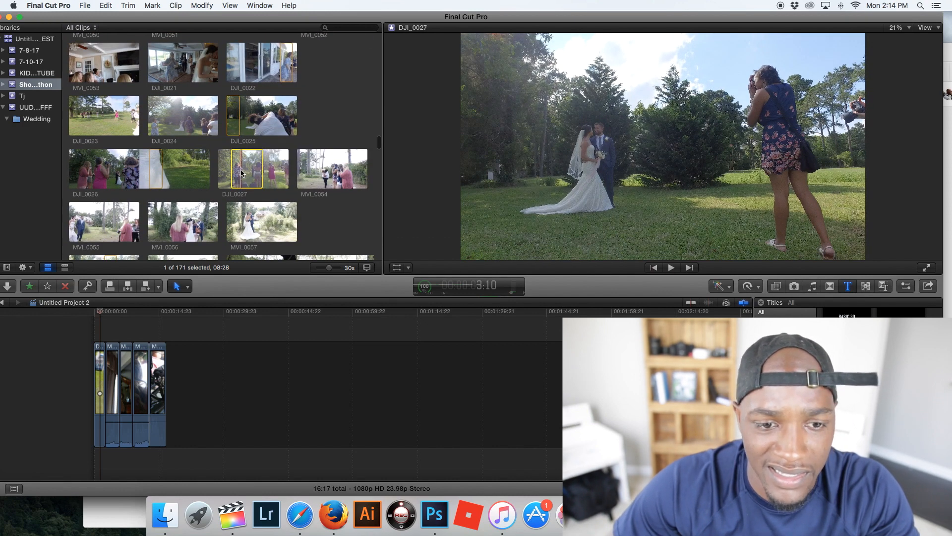
key("space")
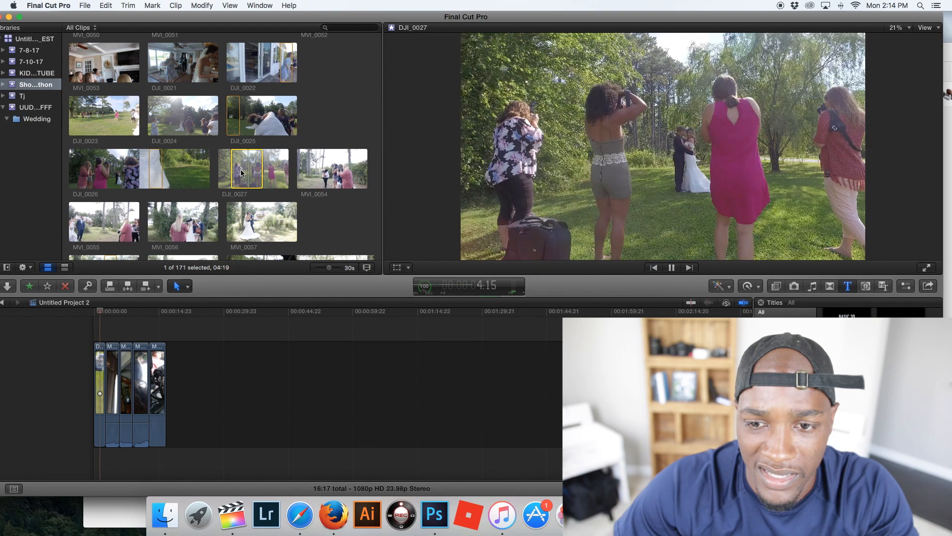
left_click_drag(240, 169, 107, 372)
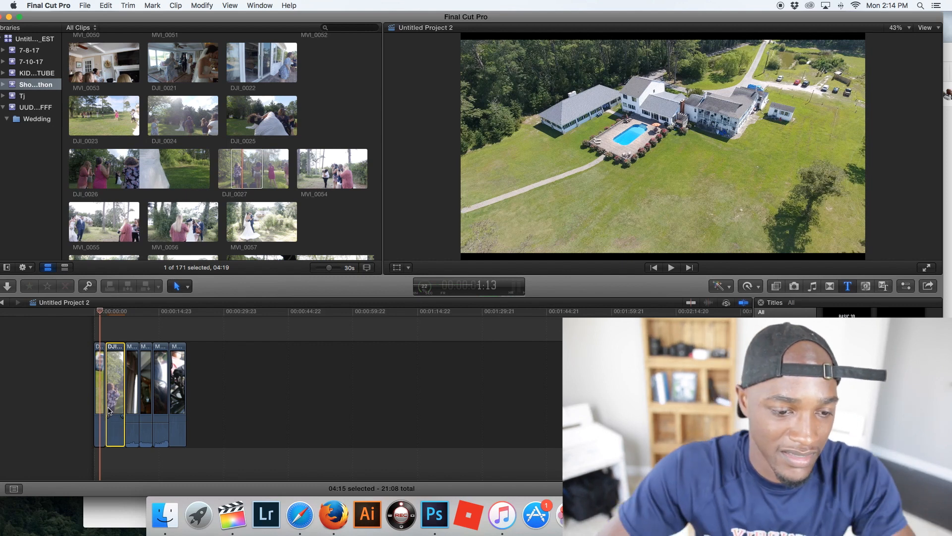
left_click_drag(131, 317, 128, 319)
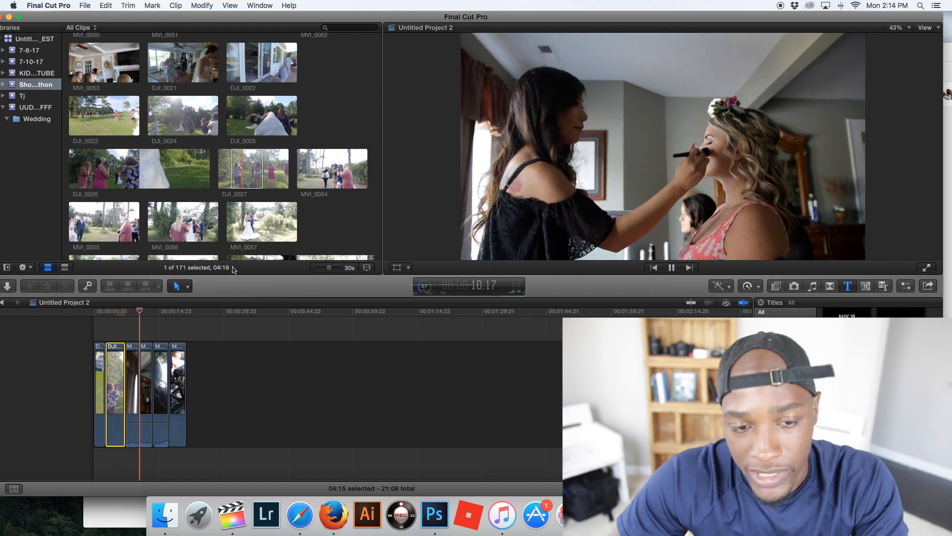
key("space")
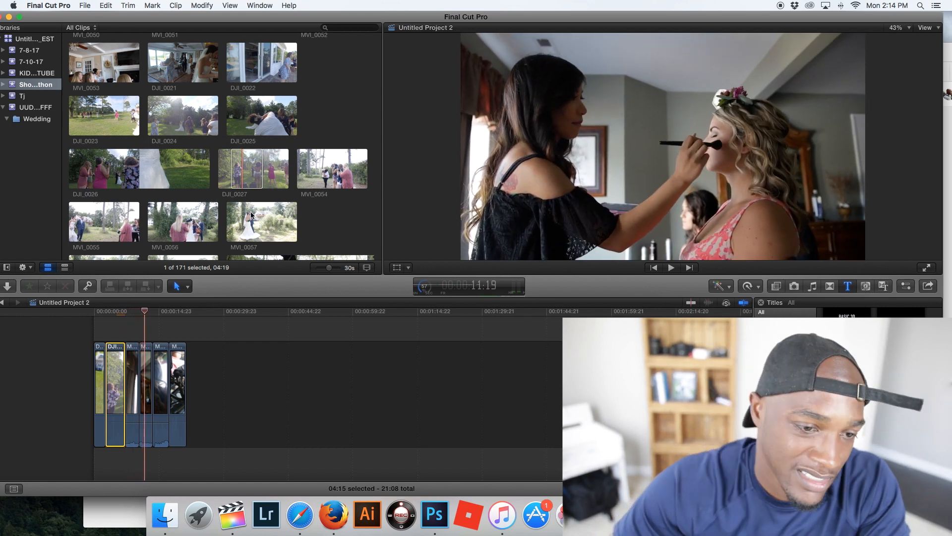
- Insert DJI_0023 before the final makeup brush clip, trim its end until the project lasts 27:17, and play it
scroll(252, 215, "up", 10)
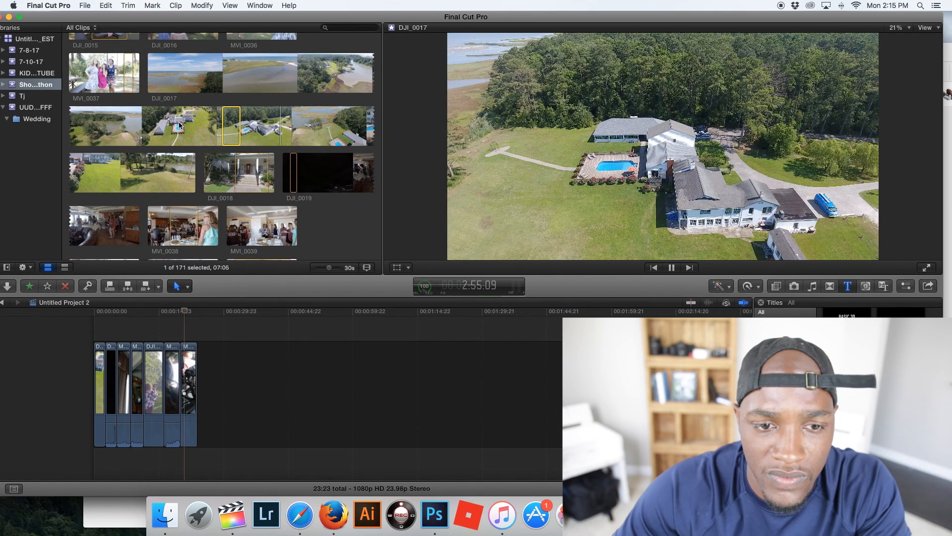
left_click(179, 121)
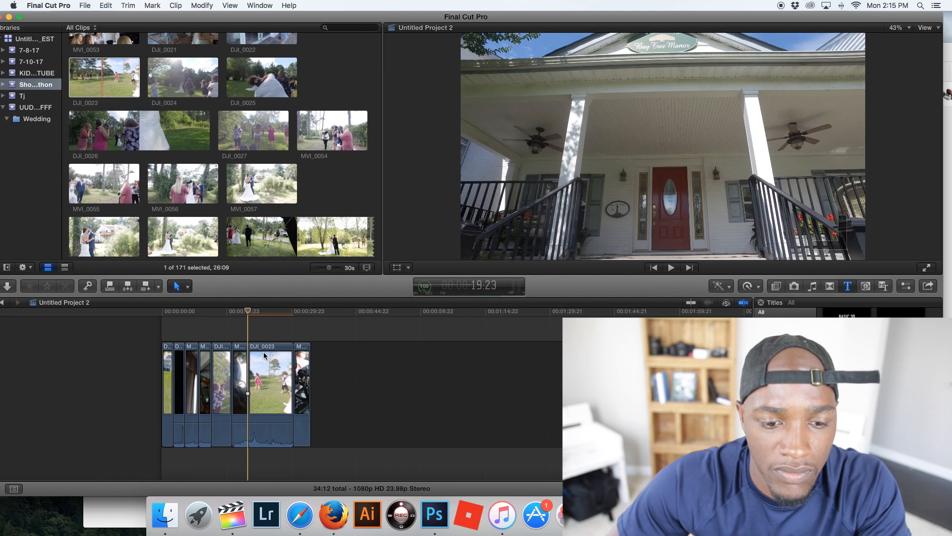
left_click_drag(293, 370, 264, 363)
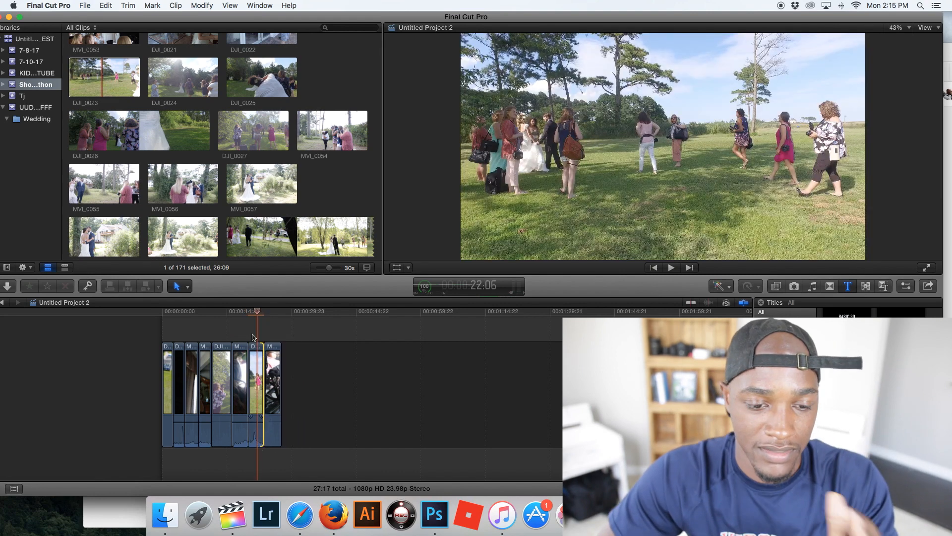
key("space")
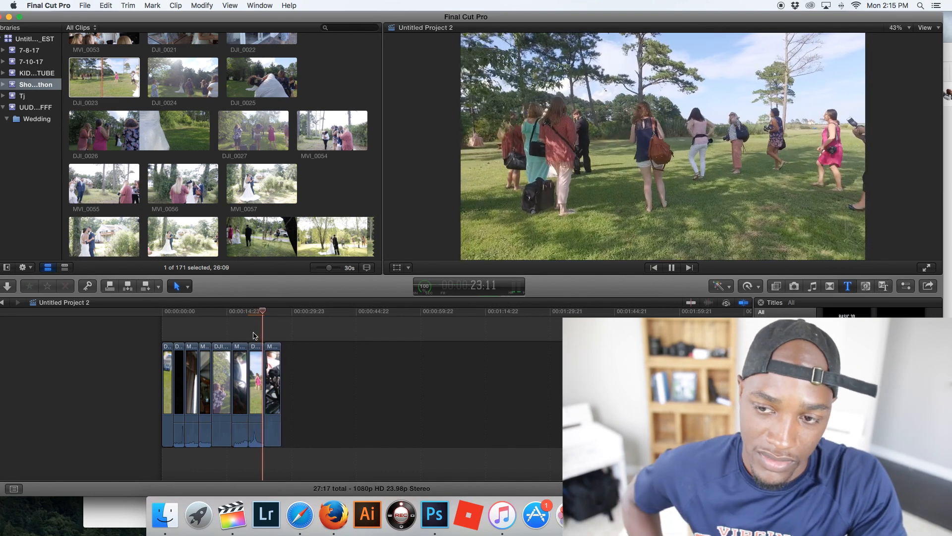
- Preview the couple clip MVI_0057 and look through the clips that follow it
left_click(246, 182)
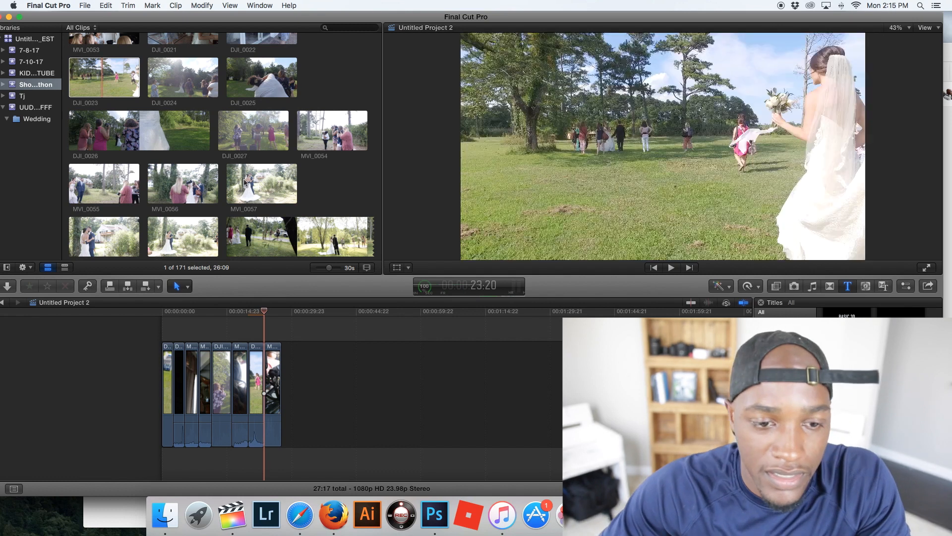
key("space")
key("space")
left_click_drag(249, 183, 289, 175)
scroll(264, 182, "down", 10)
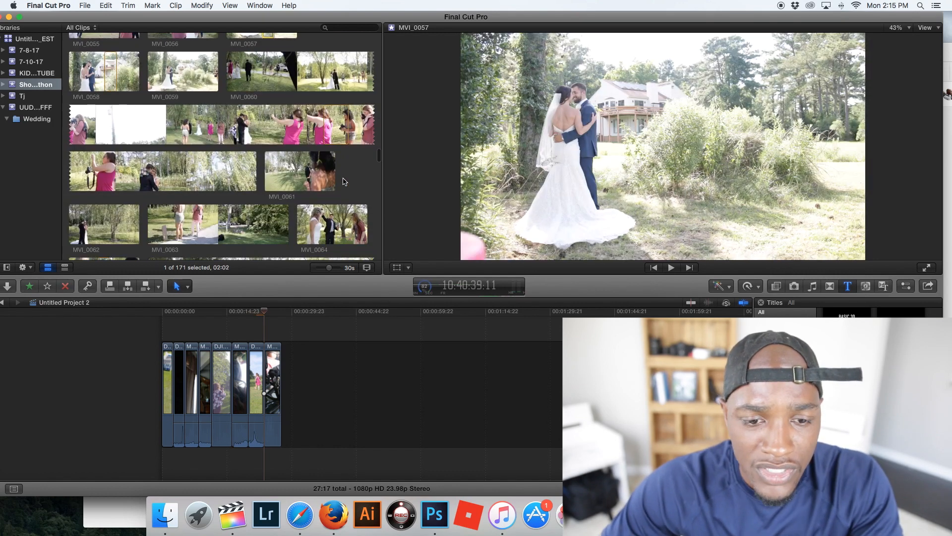
- Append a 4:18 section of the aerial couple clip DJI_0029 to the end of the timeline and play it
scroll(298, 182, "down", 3)
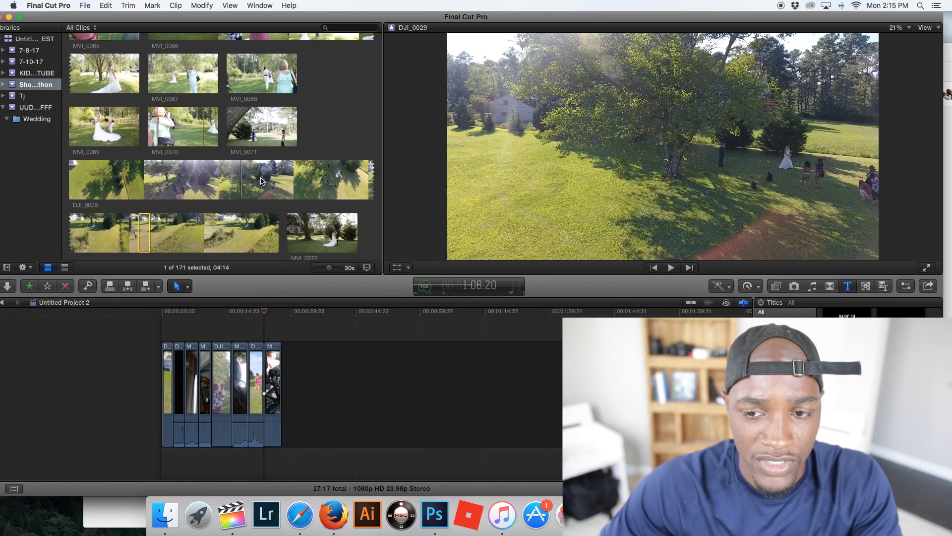
key("space")
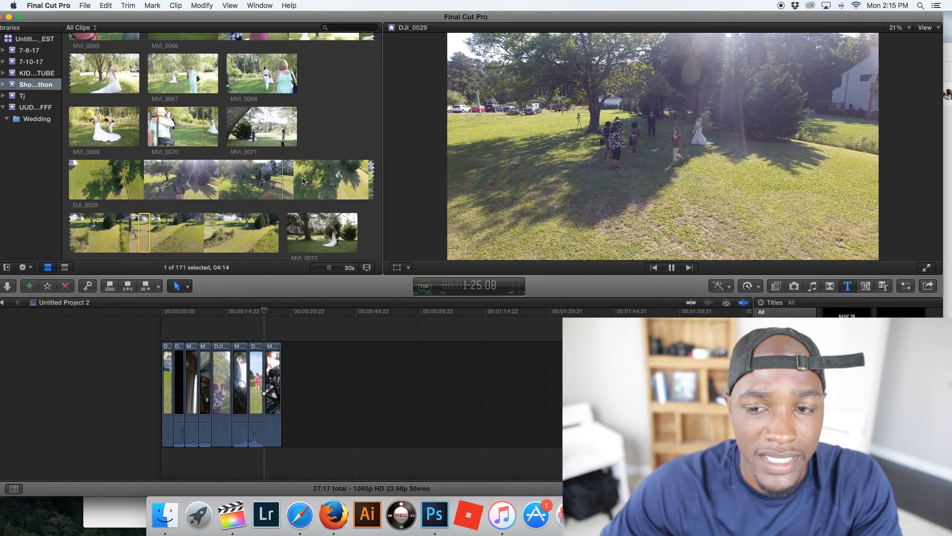
left_click(326, 182)
left_click_drag(326, 181, 302, 369)
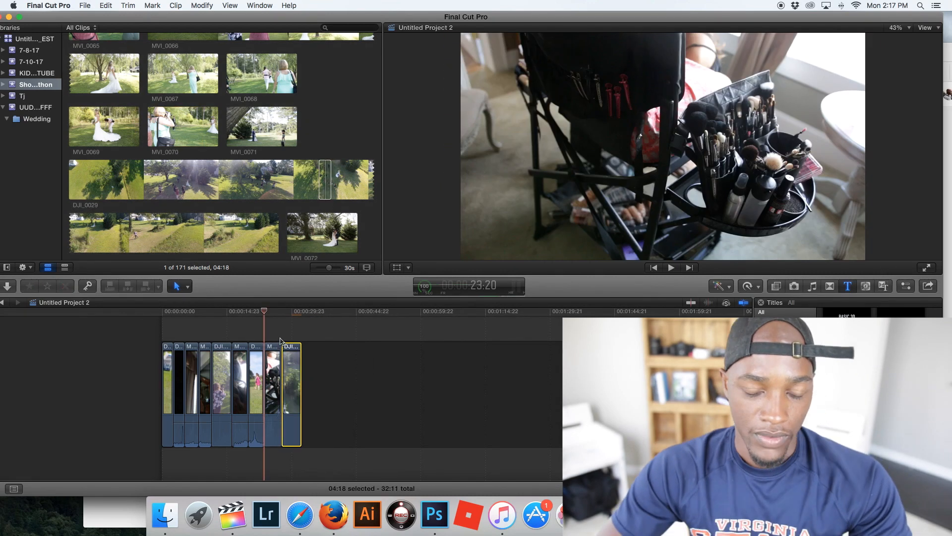
left_click(280, 341)
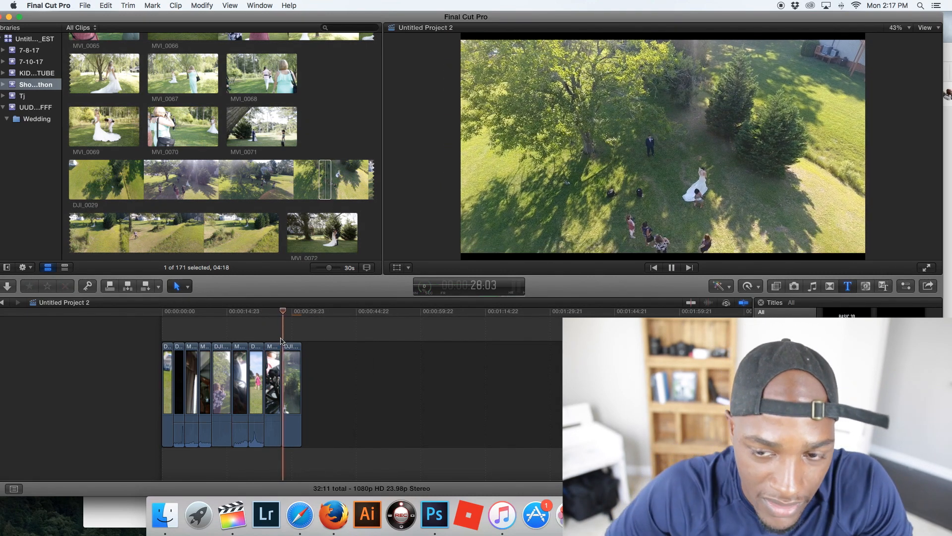
key("space")
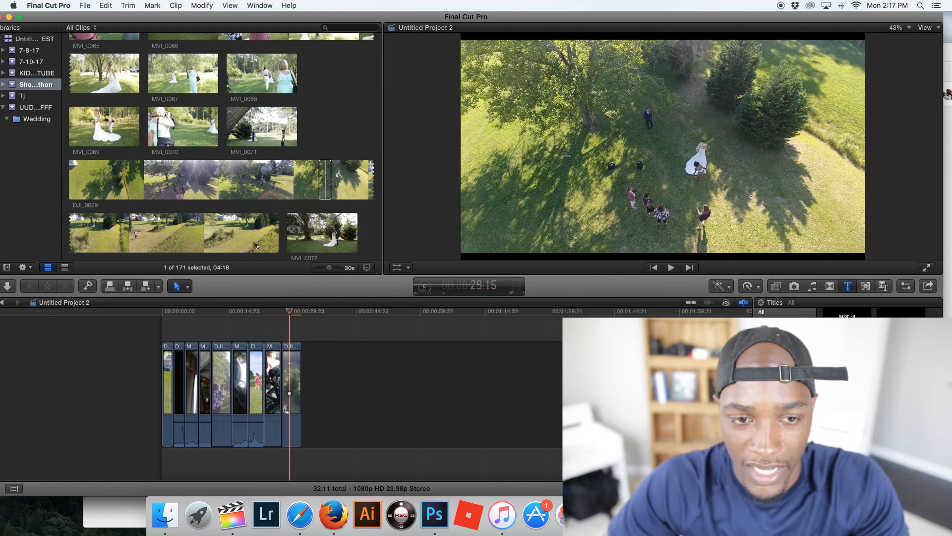
- Connect the black letterbox bars overlay above the first timeline clip and extend it across all clips to 32:11
scroll(256, 245, "down", 15)
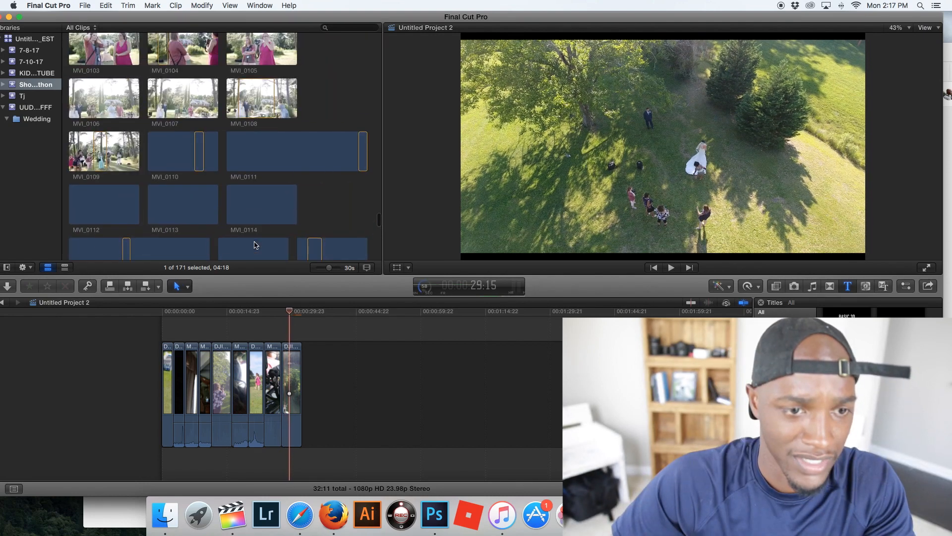
left_click(120, 511)
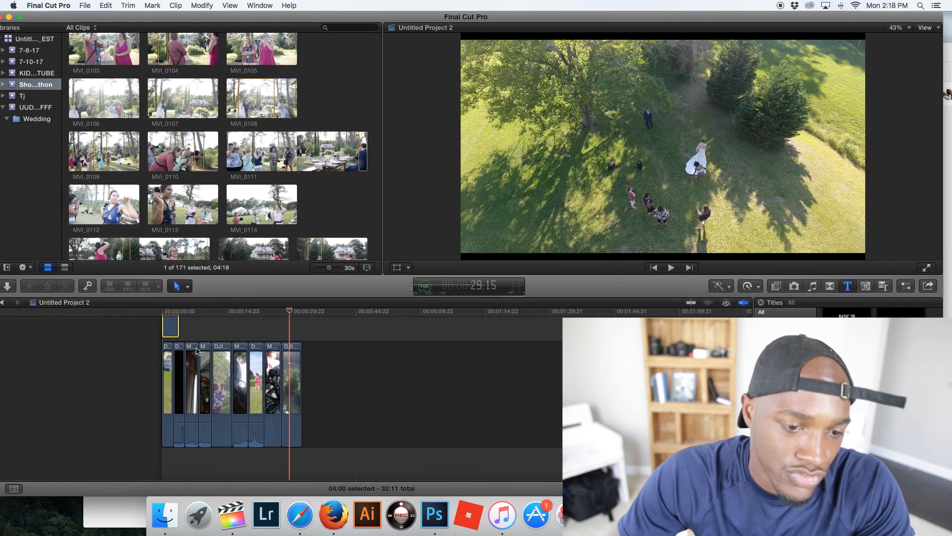
scroll(223, 164, "down", 2)
scroll(196, 359, "up", 1)
left_click_drag(173, 347, 294, 344)
left_click_drag(183, 318, 155, 326)
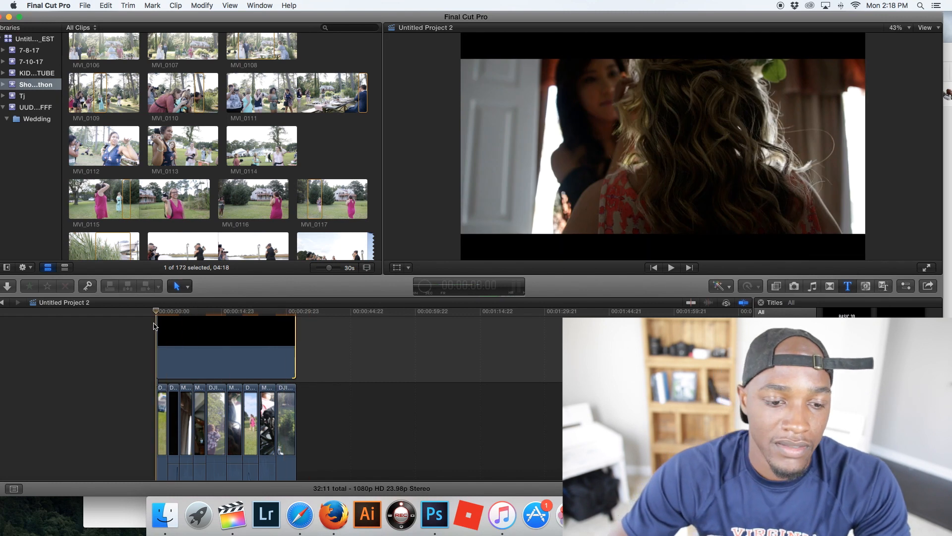
- Preview the music track ES_Bouncy And Upbeat, append it to the end of the timeline, and play the project
scroll(272, 159, "up", 3)
scroll(271, 159, "up", 15)
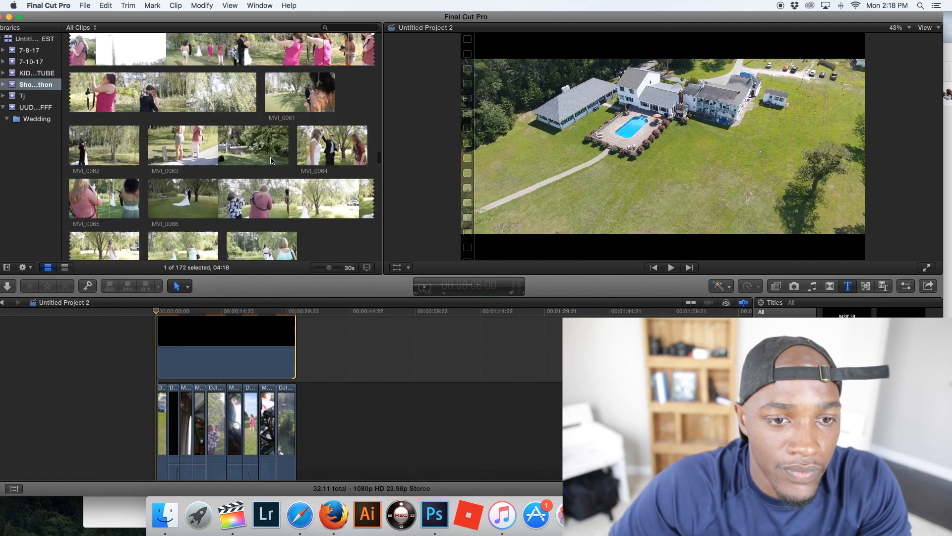
scroll(272, 160, "down", 5)
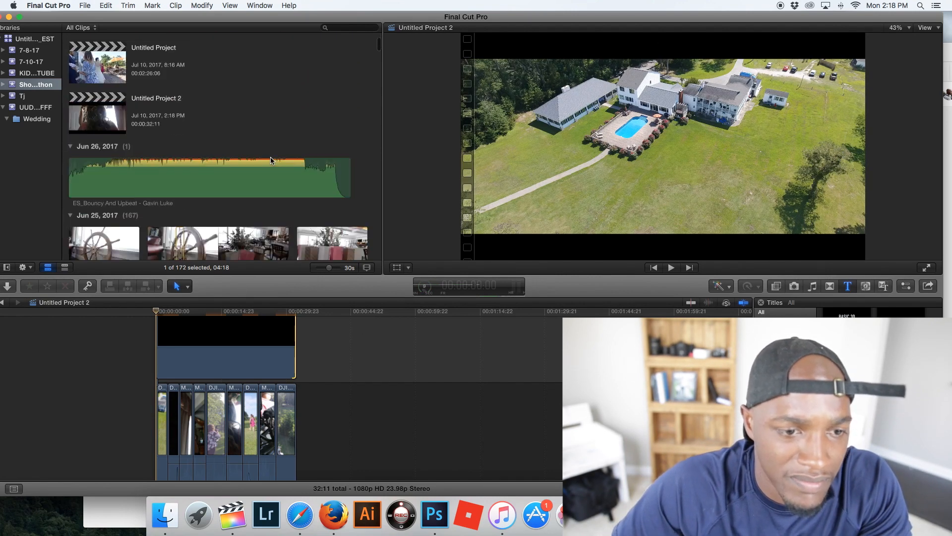
left_click(130, 126)
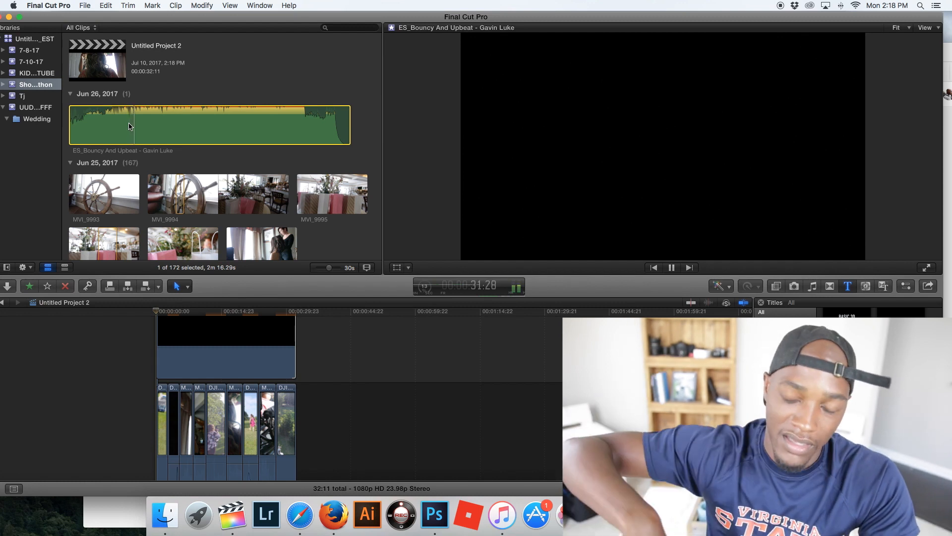
key("XF86AudioRaiseVolume")
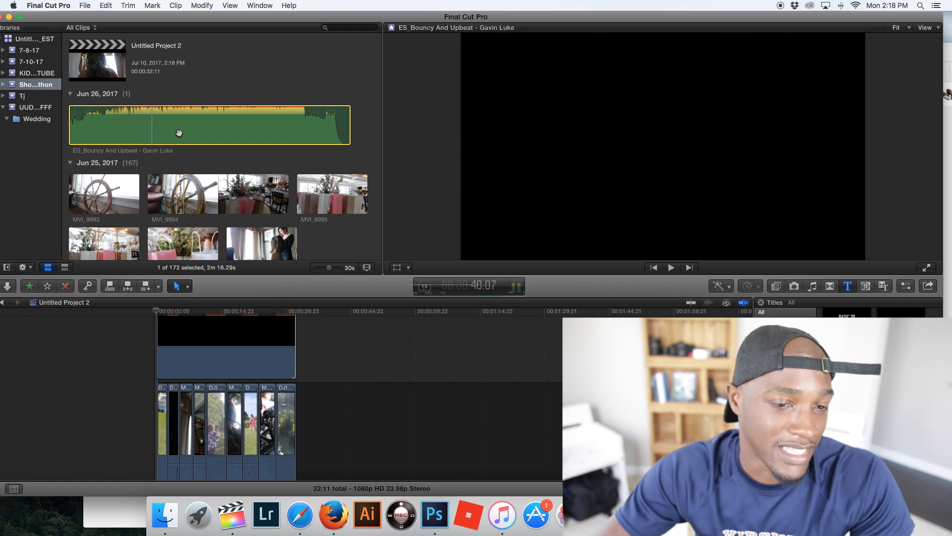
left_click_drag(139, 124, 190, 341)
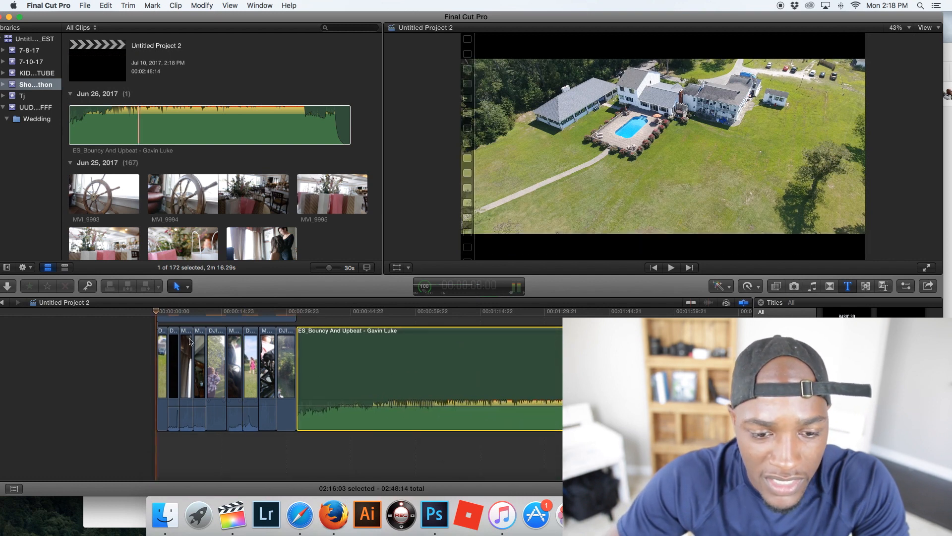
key("space")
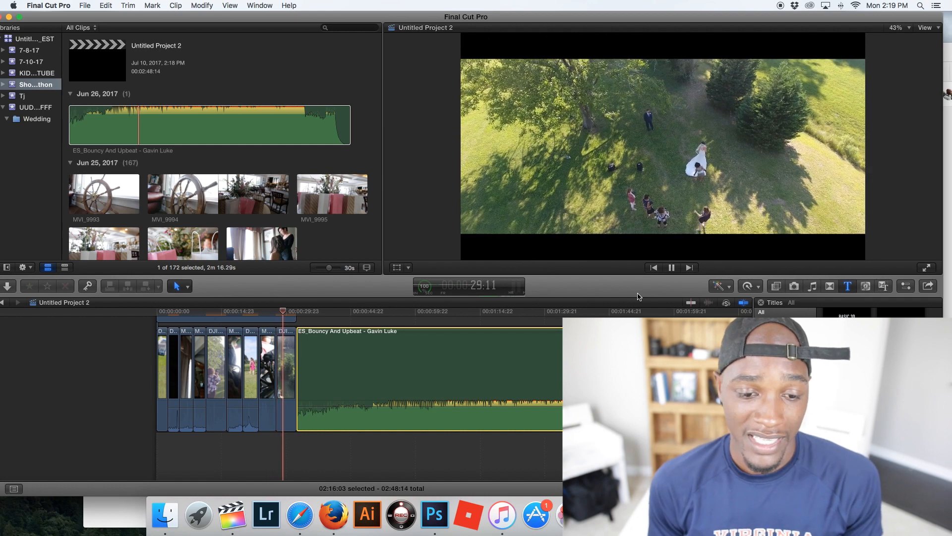
key("space")
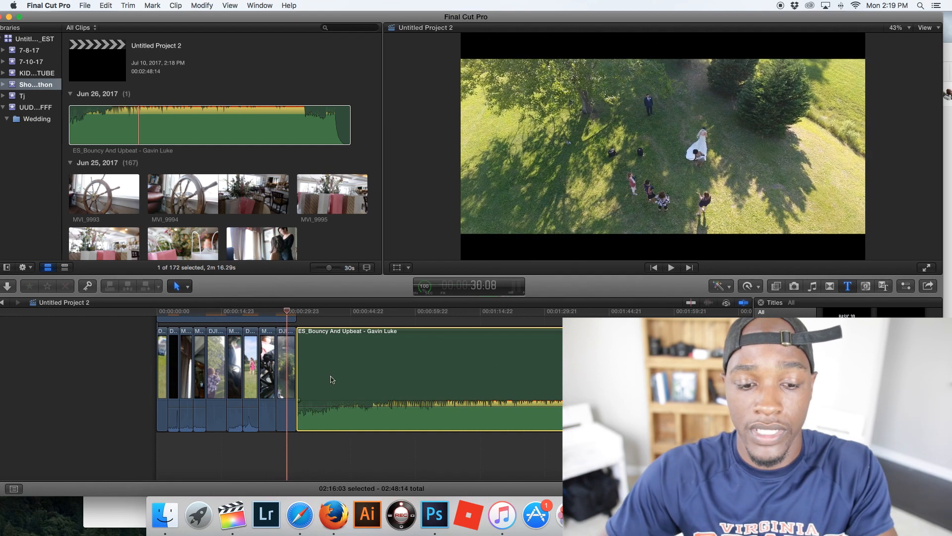
- Pull the audio level of the noisy video clips on the timeline all the way down
scroll(333, 379, "up", 1)
left_click_drag(252, 411, 233, 451)
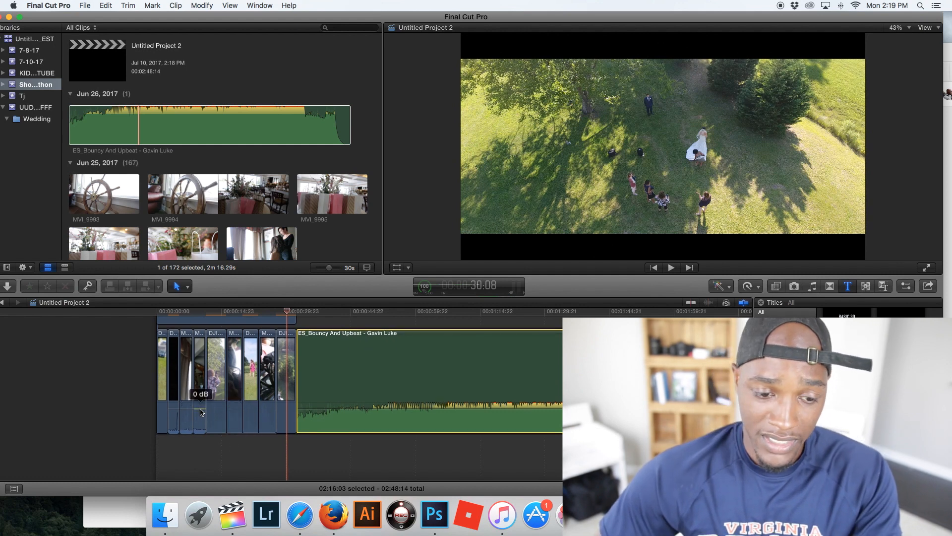
left_click_drag(186, 407, 186, 449)
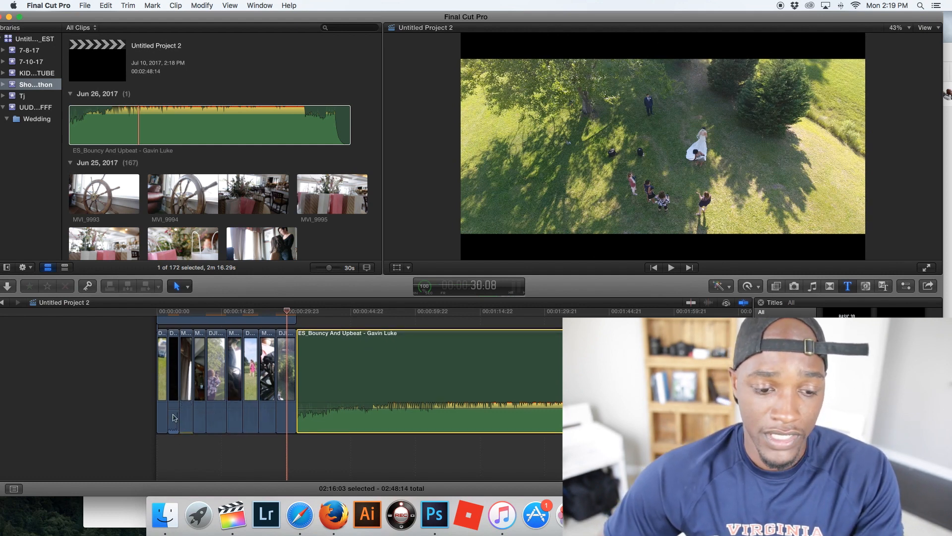
left_click_drag(175, 412, 174, 449)
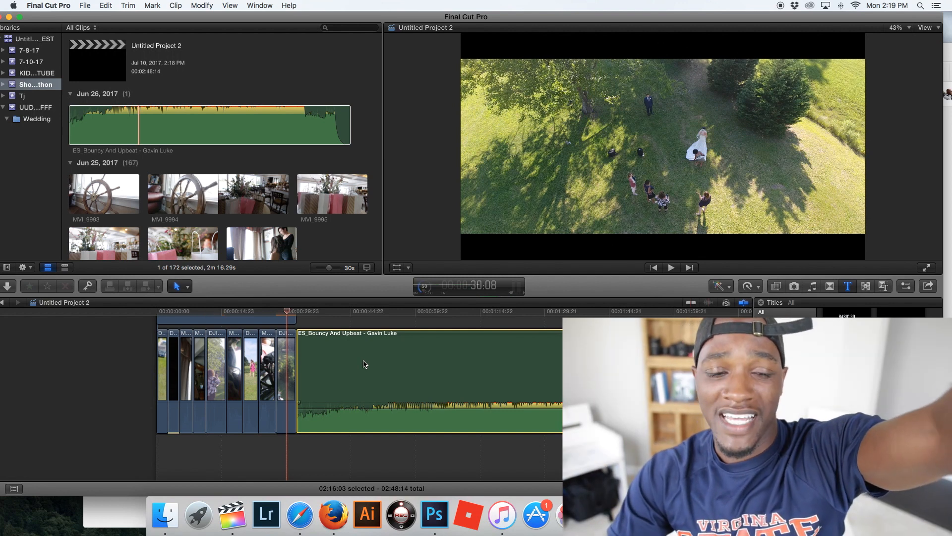
- Move the music track beneath the video clips so it starts with the first clip, and play from the beginning
left_click_drag(362, 364, 222, 472)
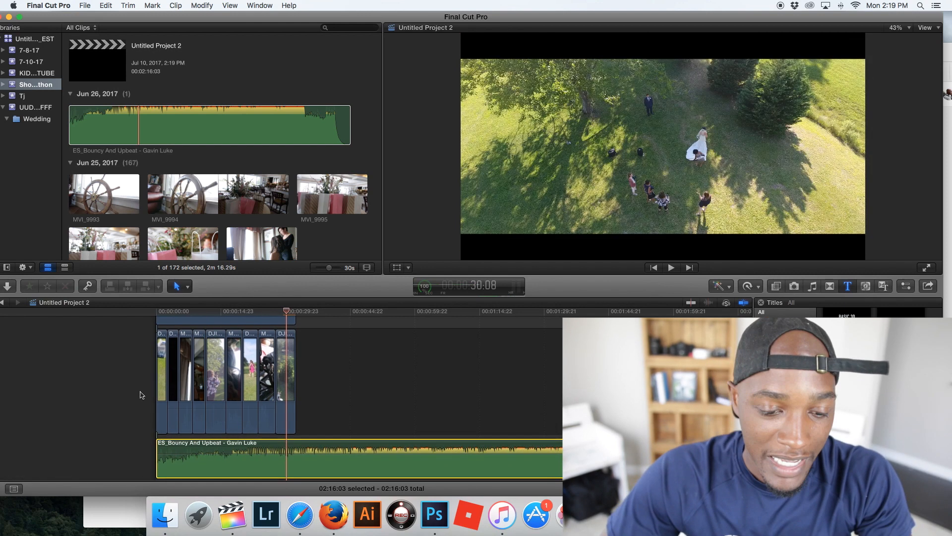
left_click(164, 326)
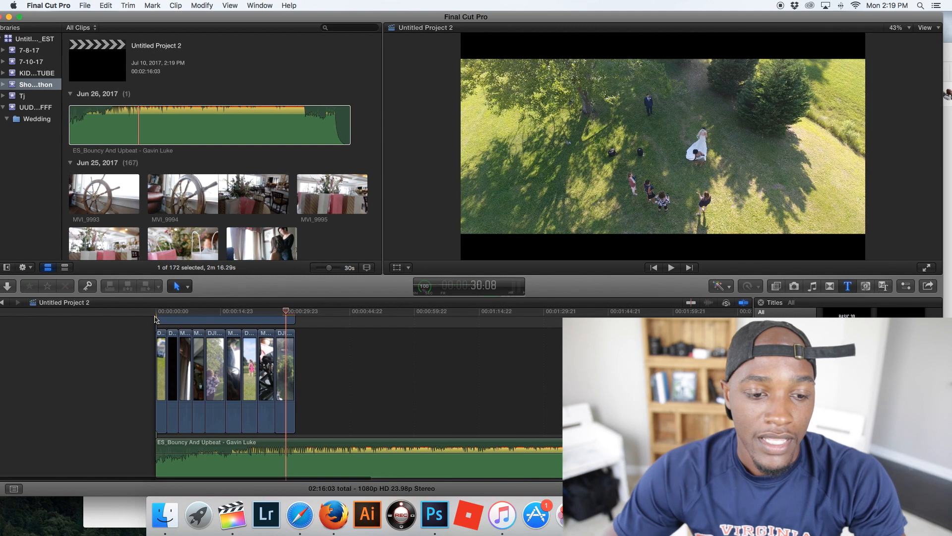
left_click(155, 319)
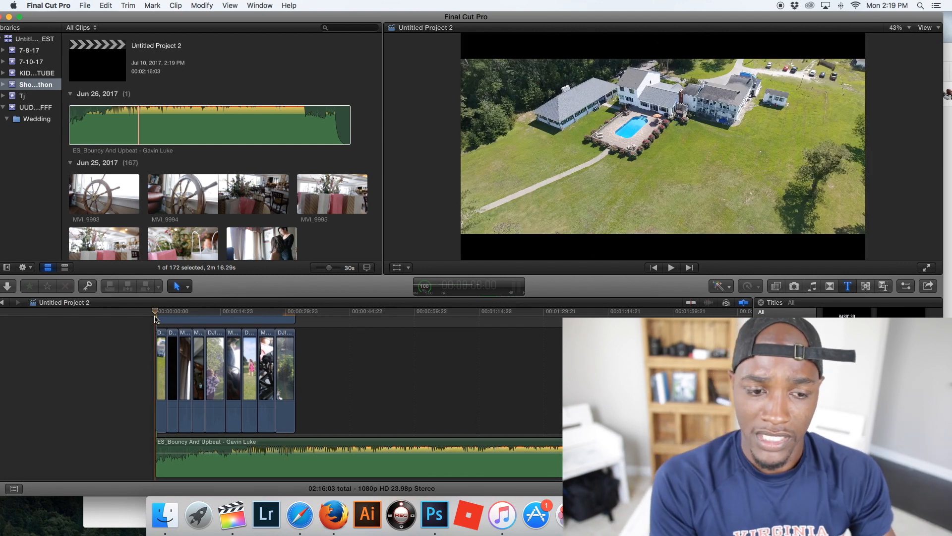
key("space")
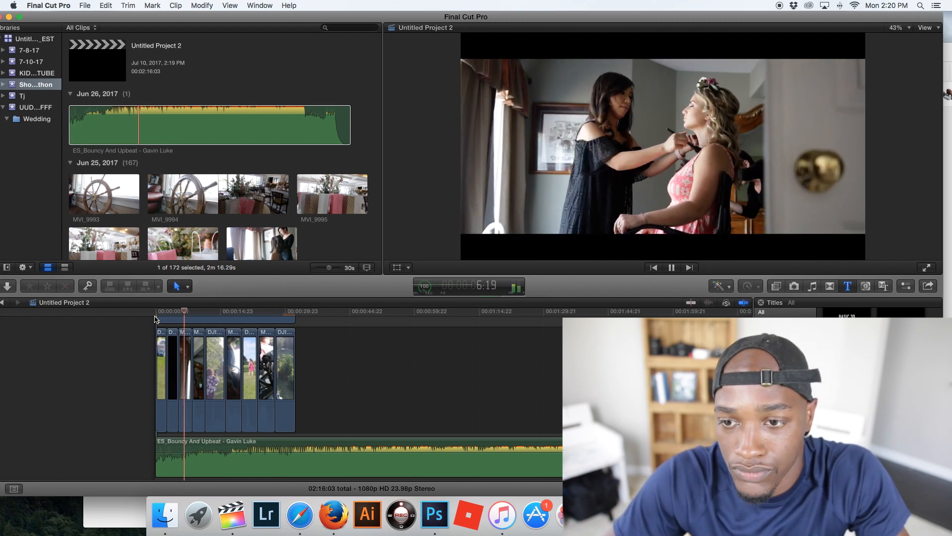
- Play the whole timeline from the beginning to review the clips against the music, and return the playhead to the start
key("space")
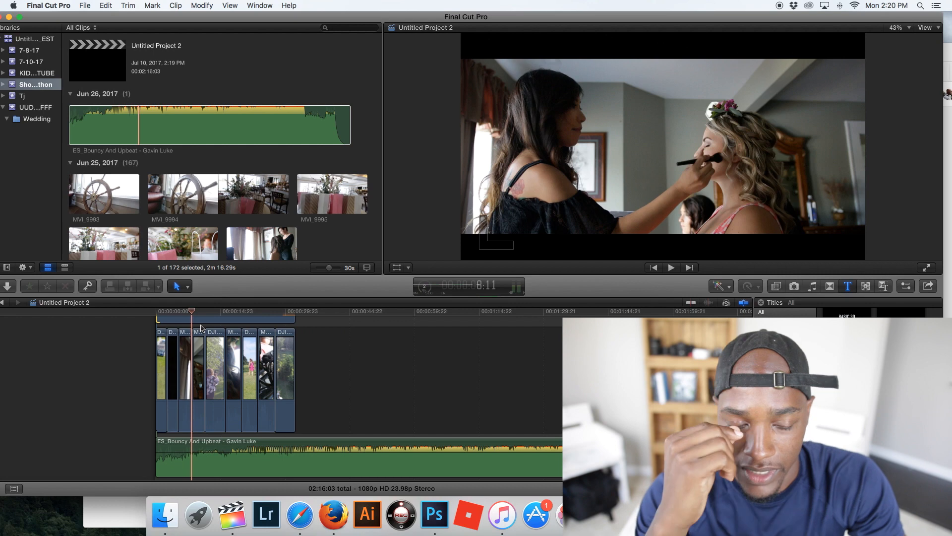
left_click(159, 317)
key("space")
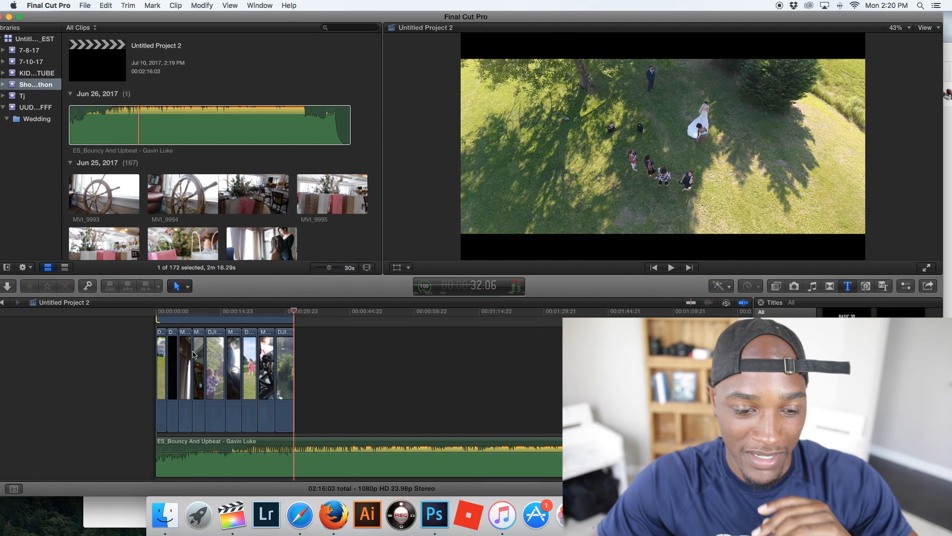
left_click(159, 318)
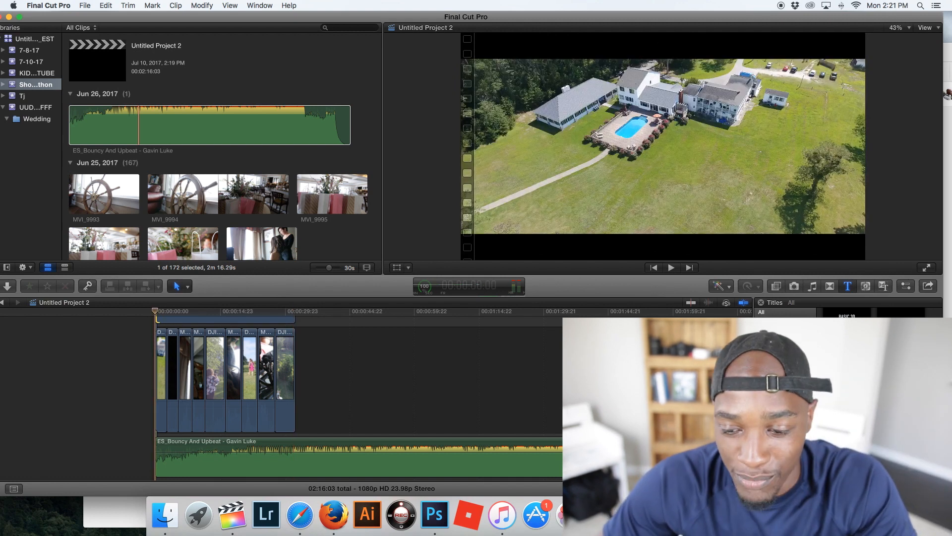
- Play to the first beat of the music and trim the end of the DJI_0017 clip to it at 2:11
key("super+equal")
key("super+equal")
key("super+equal")
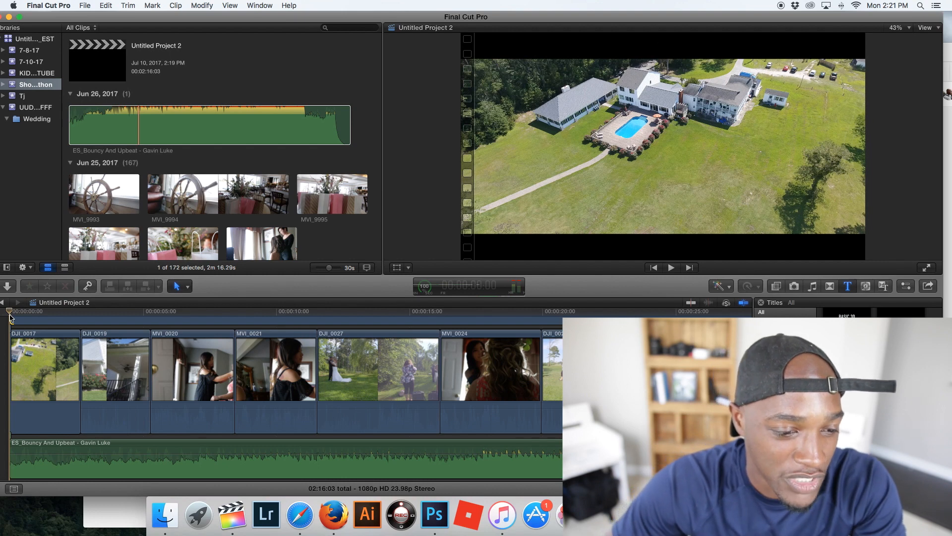
key("space")
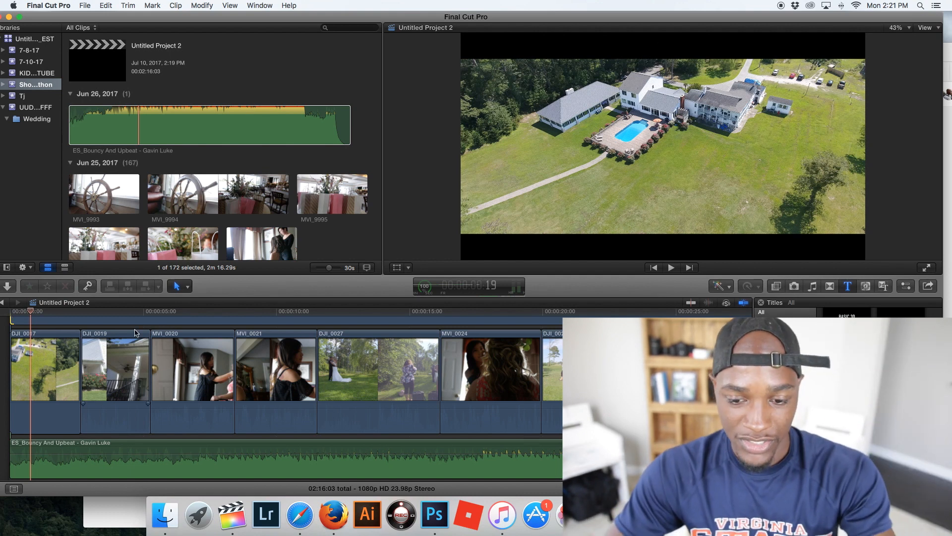
scroll(416, 449, "down", 3)
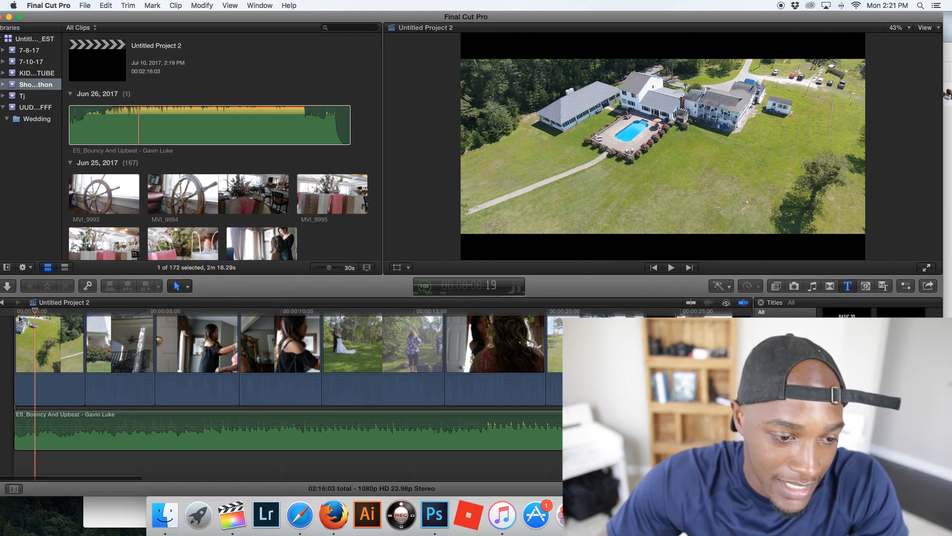
key("space")
key("space")
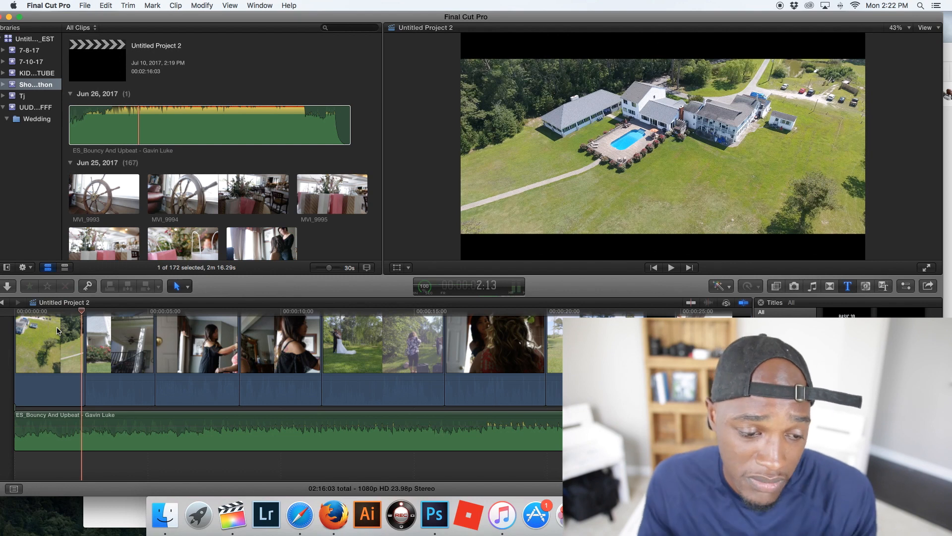
left_click(79, 409)
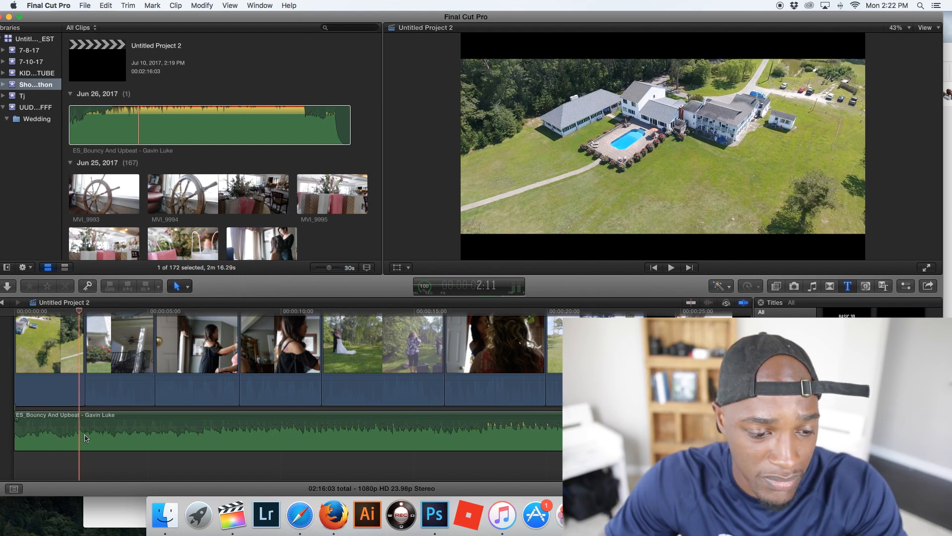
left_click_drag(82, 394, 85, 394)
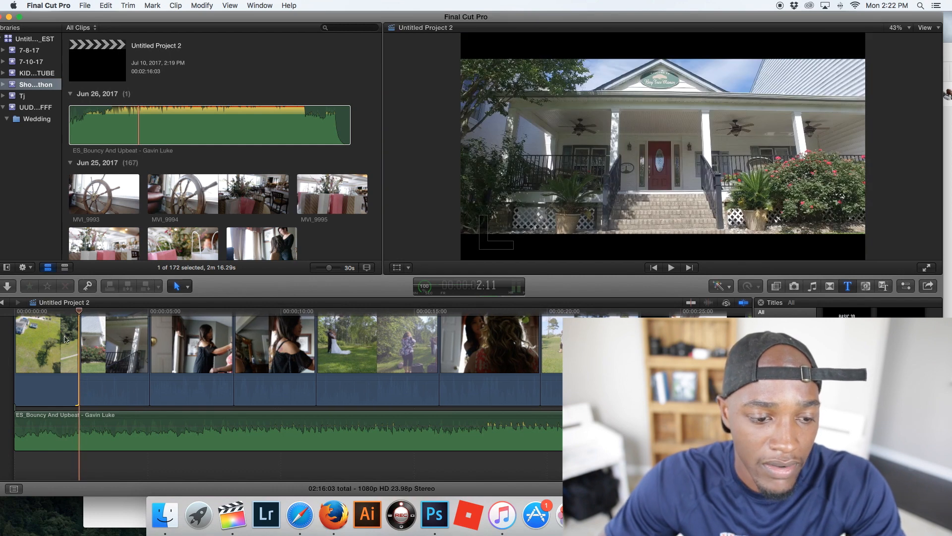
- Replay the DJI_0019 clip to find the next beat and trim the clip's end to it, slightly before the 5-second mark
left_click(68, 312)
key("space")
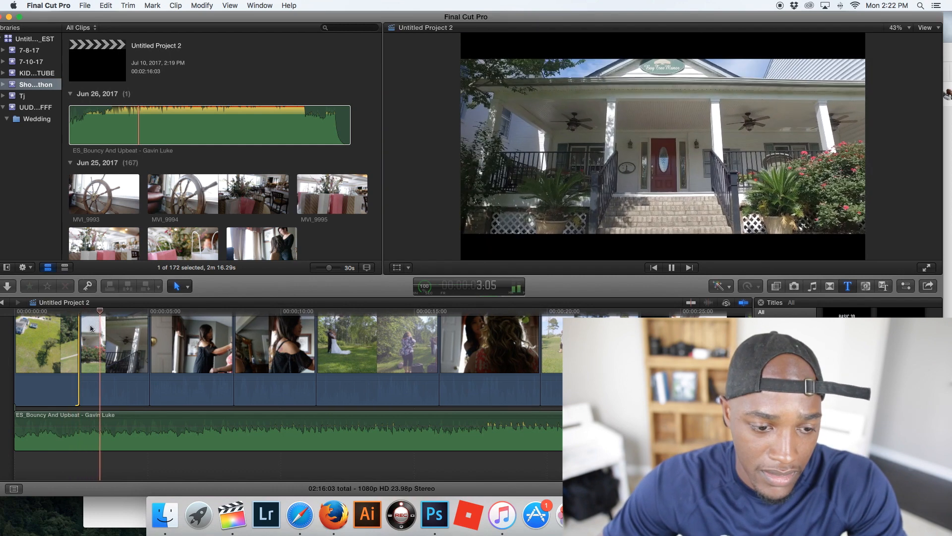
key("space")
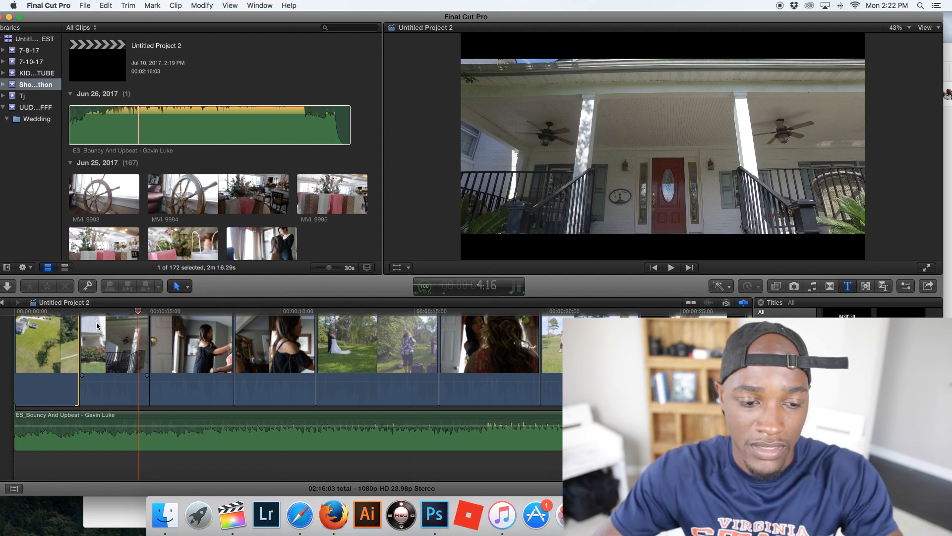
left_click(122, 313)
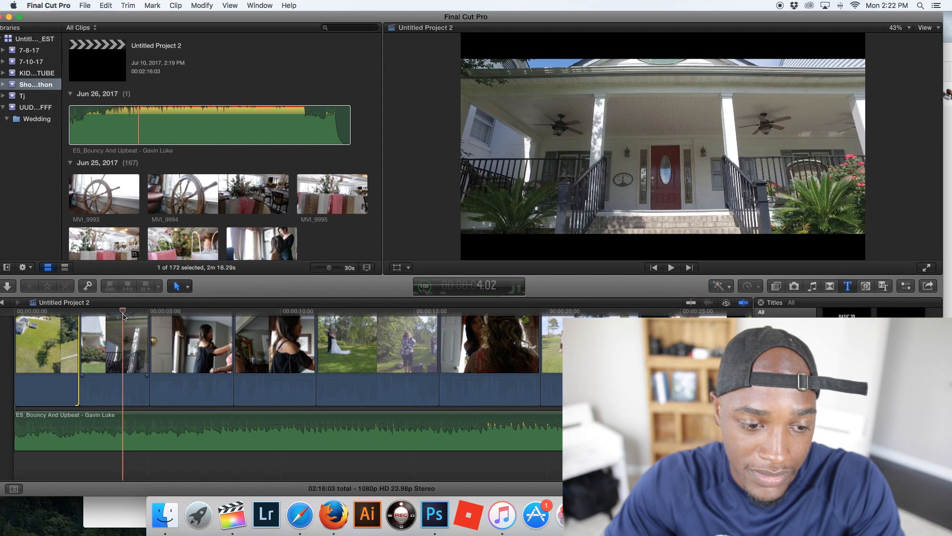
key("space")
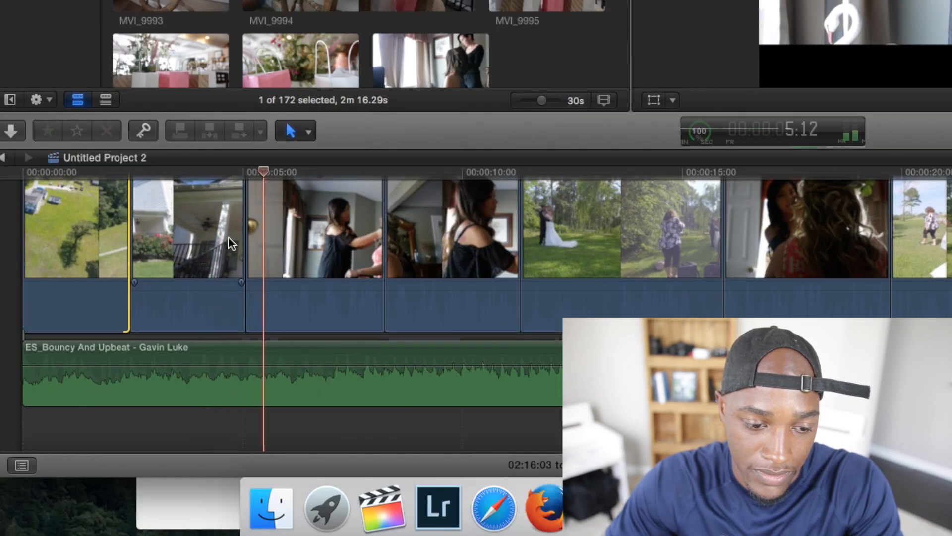
key("space")
left_click(208, 177)
key("space")
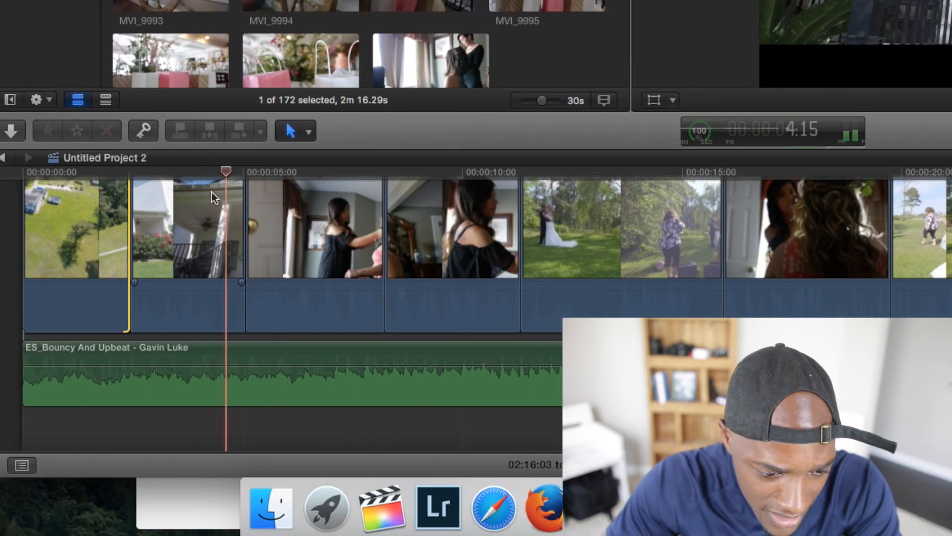
key("space")
left_click(212, 192)
left_click(197, 176)
key("space")
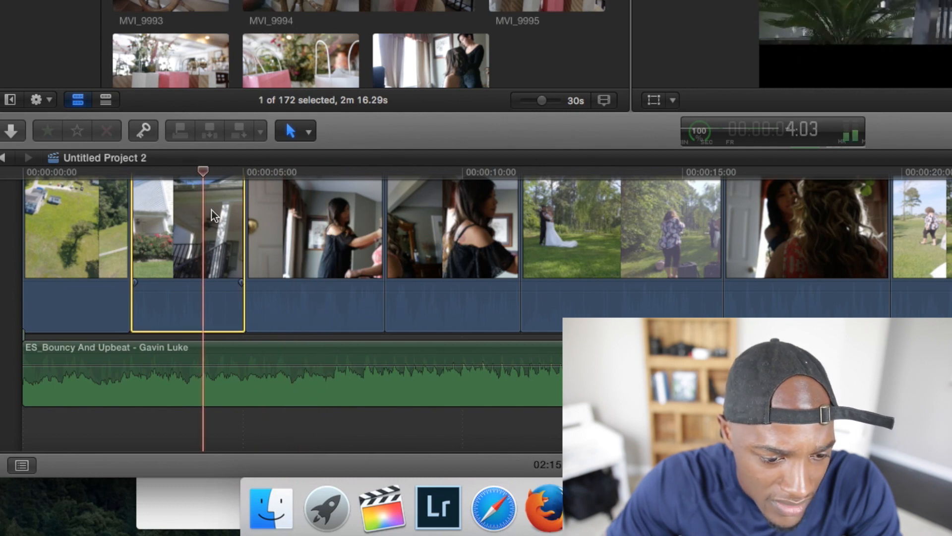
key("space")
left_click_drag(240, 209, 229, 209)
- Play on to the following beat and trim the end of the MVI_0020 makeup clip to 7:04
left_click(196, 174)
key("space")
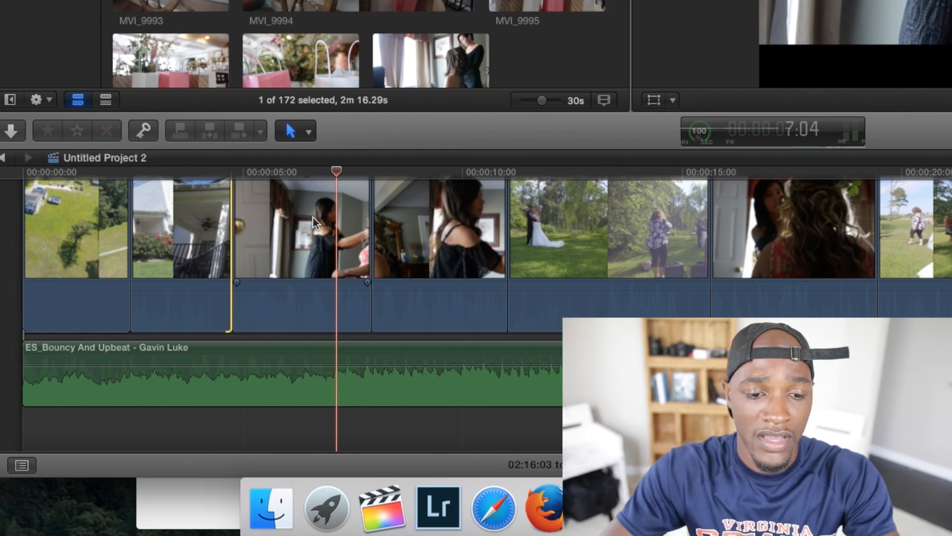
left_click_drag(370, 218, 342, 214)
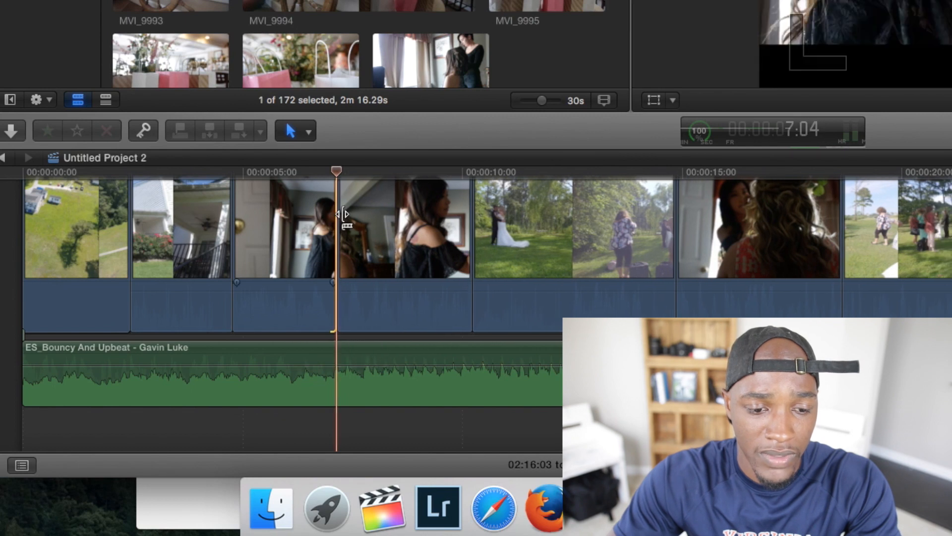
- Play across the new cut, and move the MVI_0021 makeup clip behind the outdoor DJI_0027 clip
left_click(216, 173)
key("space")
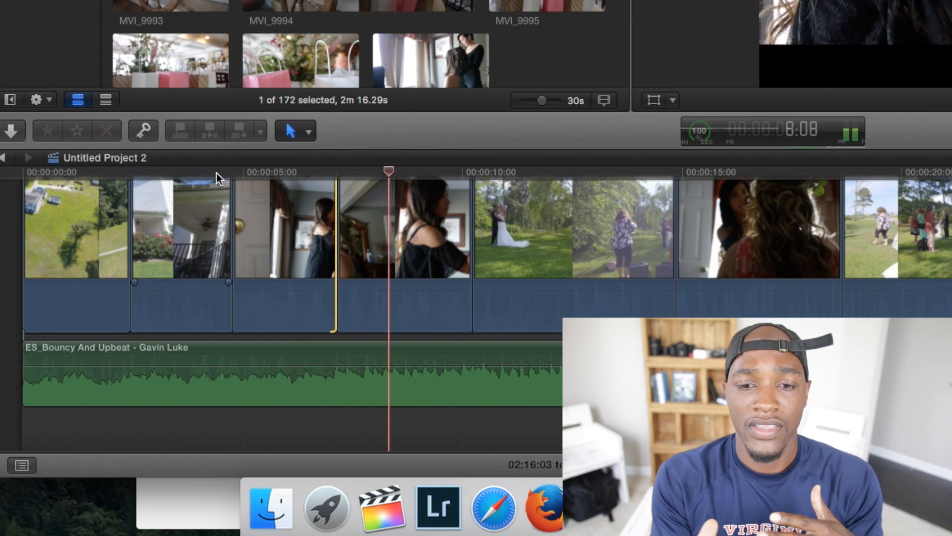
key("space")
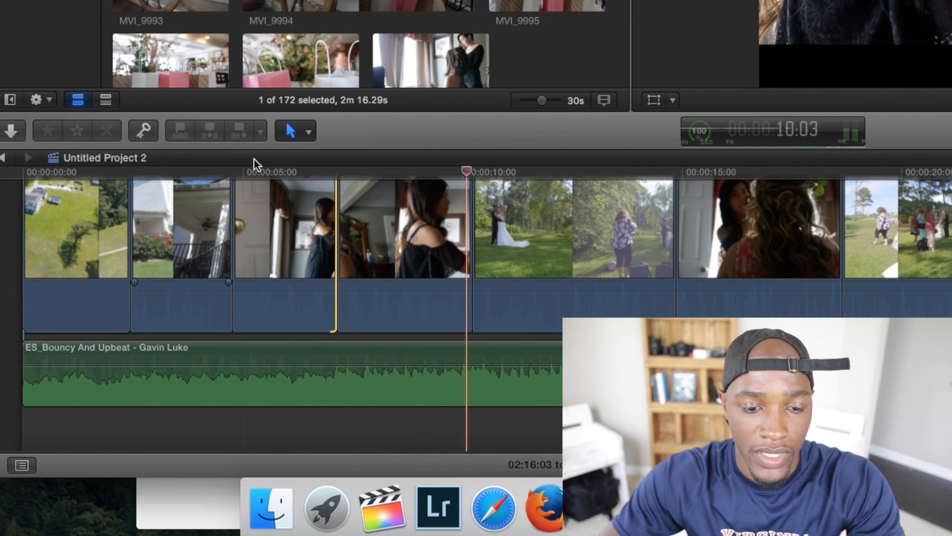
left_click_drag(421, 253, 669, 236)
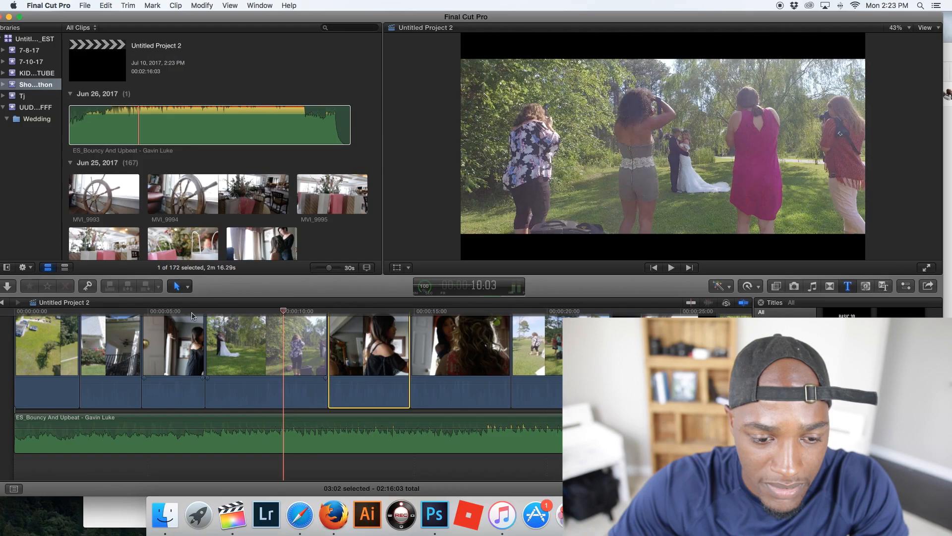
- Replay the outdoor DJI_0027 clip to locate the beat and trim the clip's end to it, between 10 and 11 seconds
left_click(315, 172)
key("space")
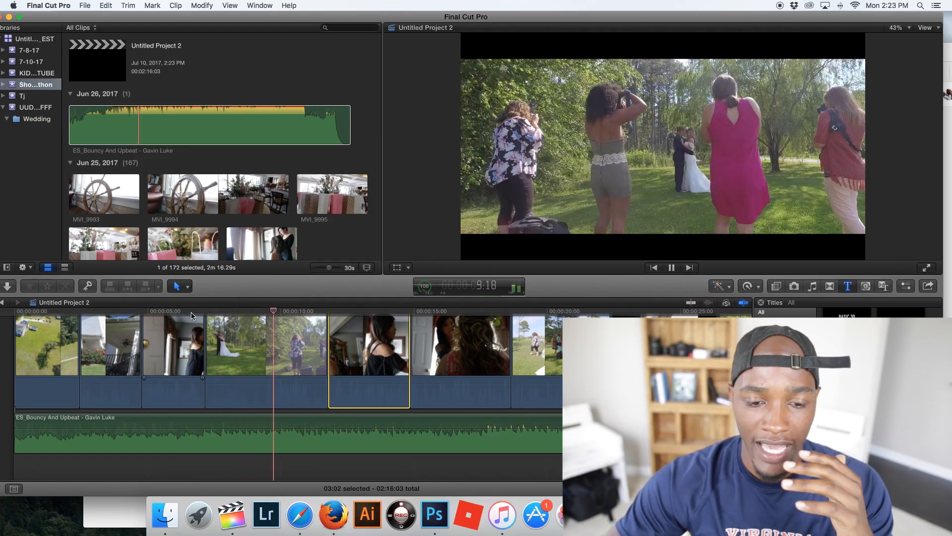
key("space")
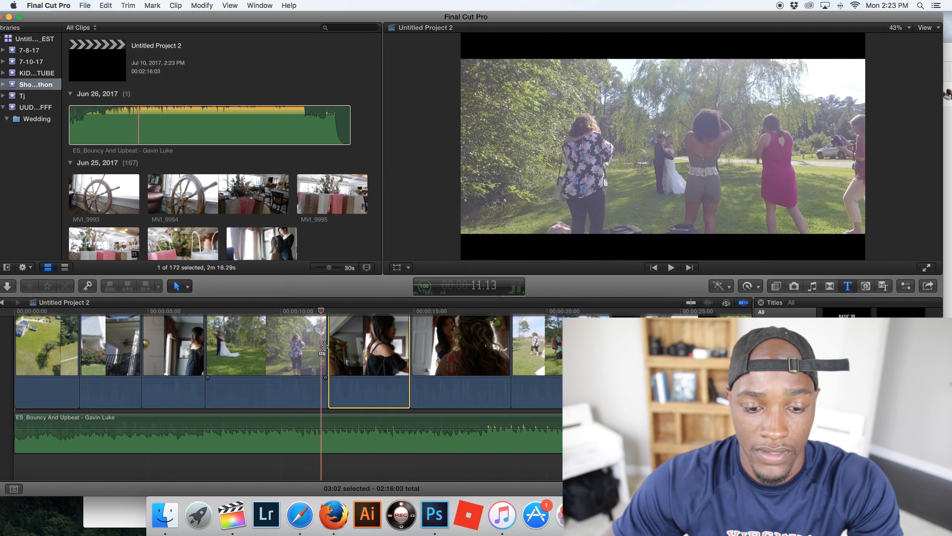
left_click(256, 313)
key("space")
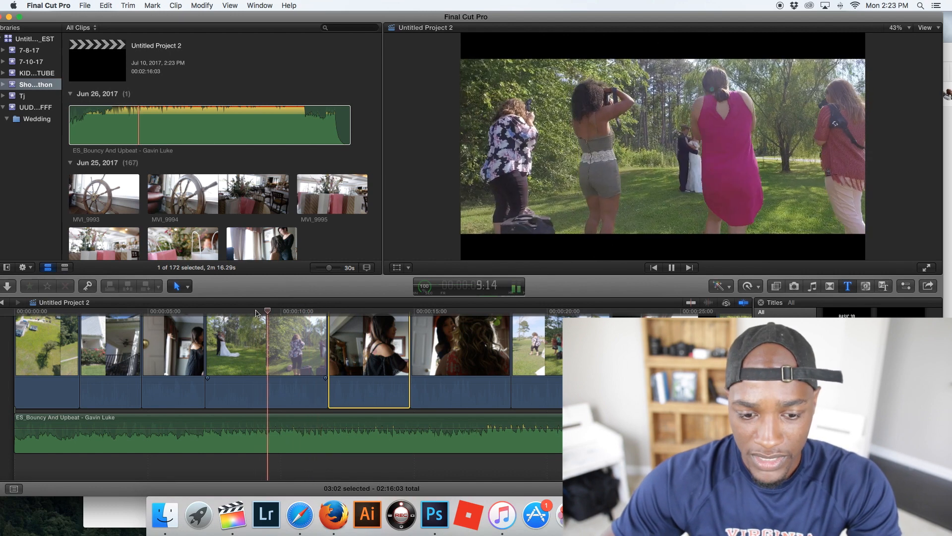
key("space")
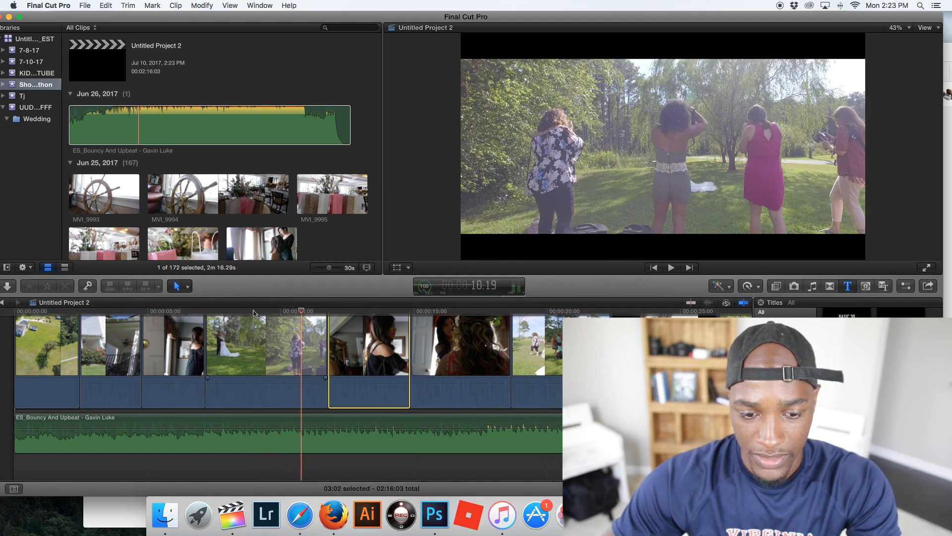
left_click(253, 313)
key("space")
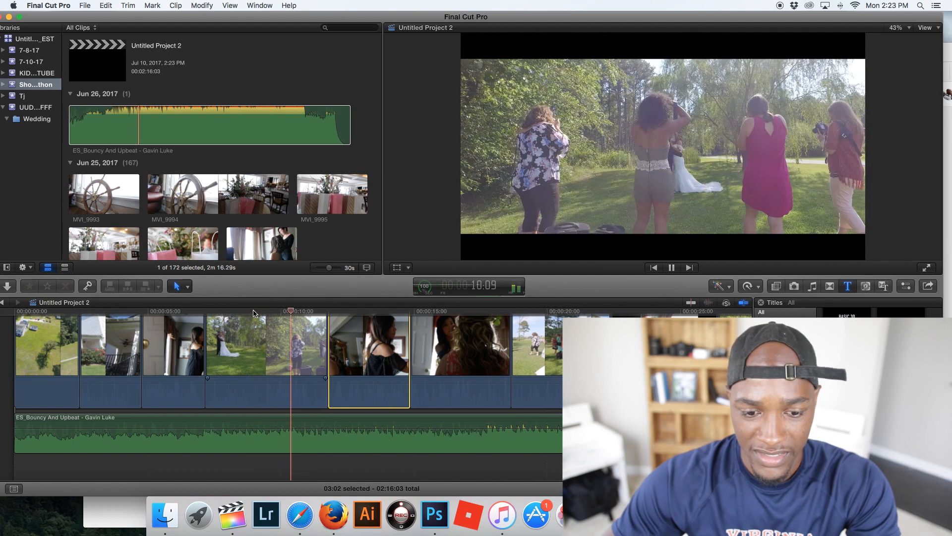
key("space")
key("Right")
left_click_drag(323, 332, 298, 331)
- Move the MVI_0024 hair clip directly behind DJI_0027 and trim its end to the beat at 14:06
left_click_drag(393, 345, 270, 328)
key("space")
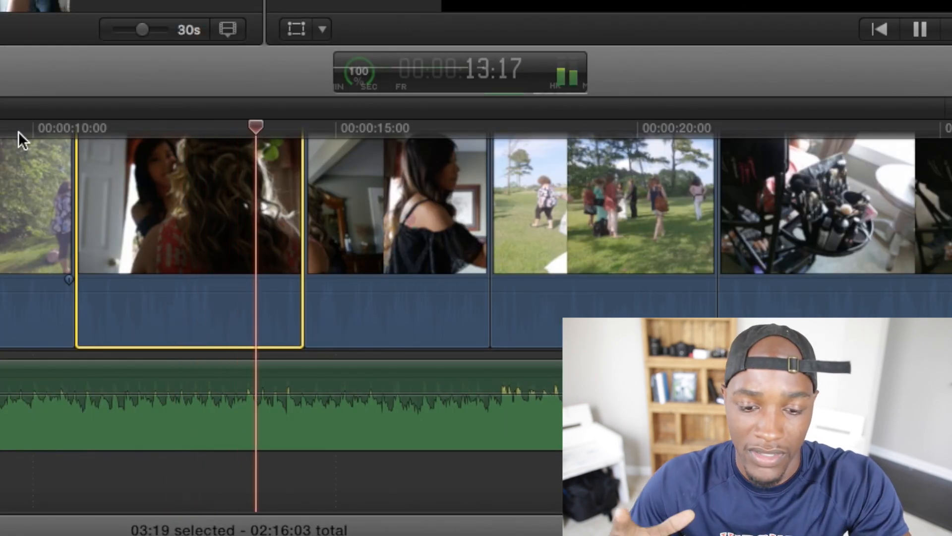
key("space")
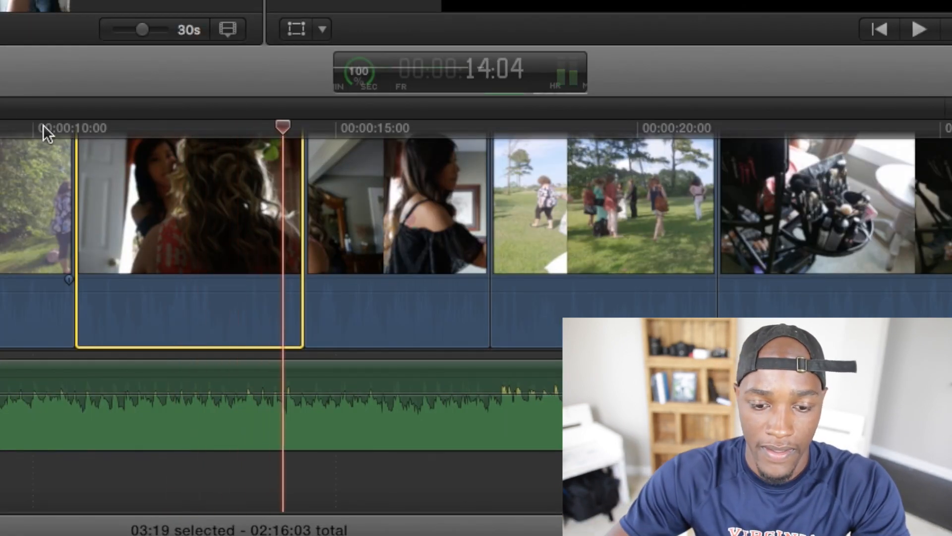
key("Right")
key("Right")
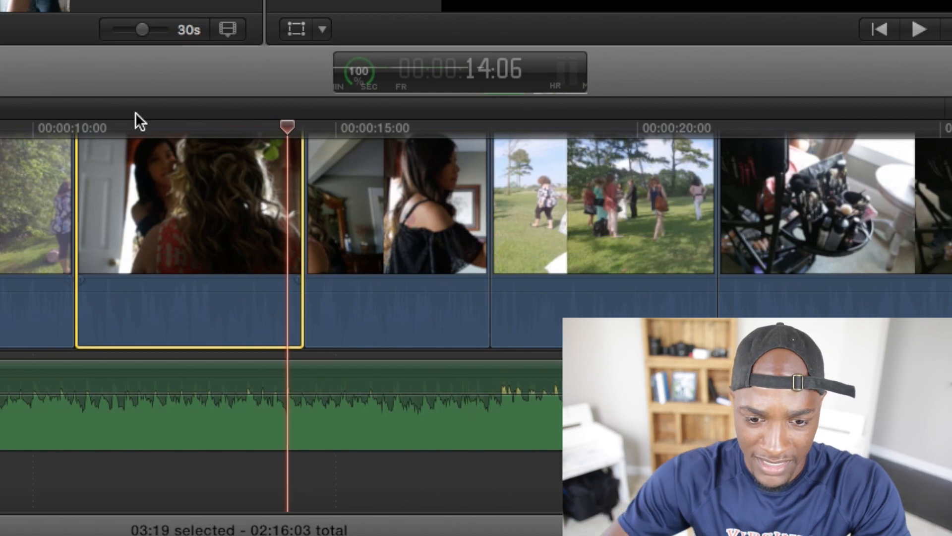
left_click_drag(298, 159, 282, 153)
- Play to the next beat, extend the end of the MVI_0021 makeup clip to 17:18, and play on past the cut
left_click(268, 133)
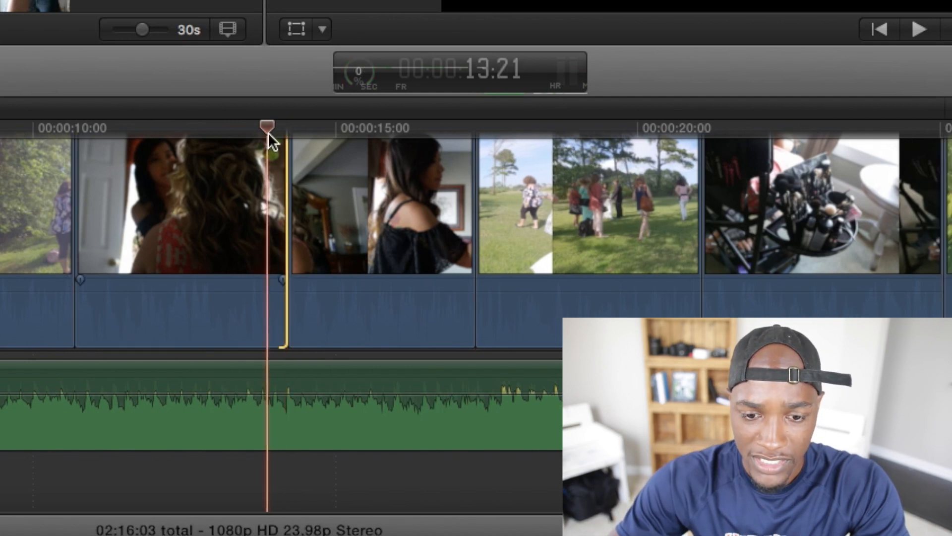
key("space")
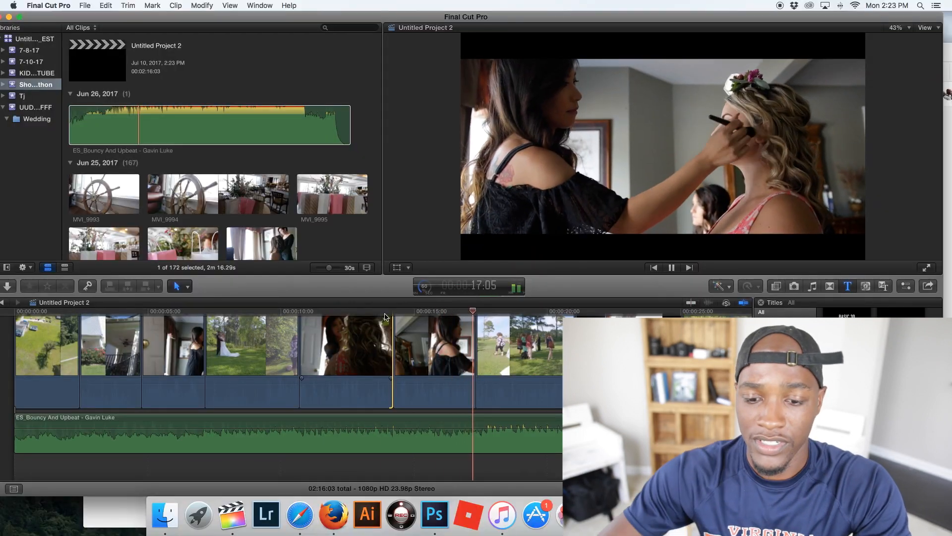
key("space")
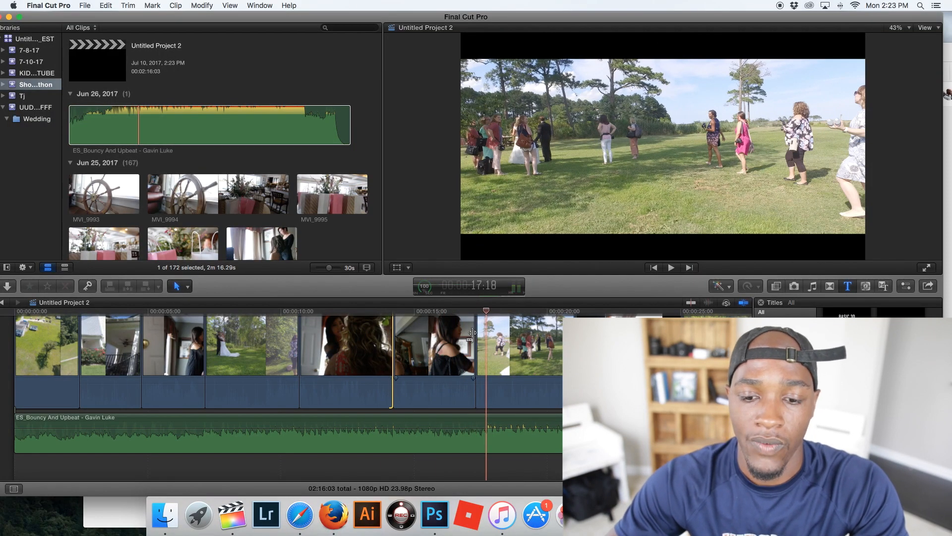
left_click_drag(471, 336, 483, 330)
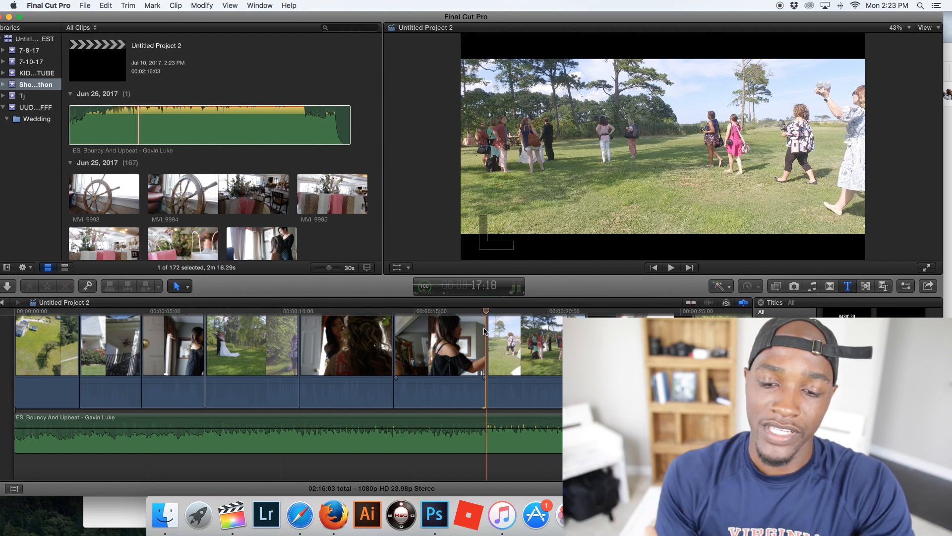
left_click(482, 332)
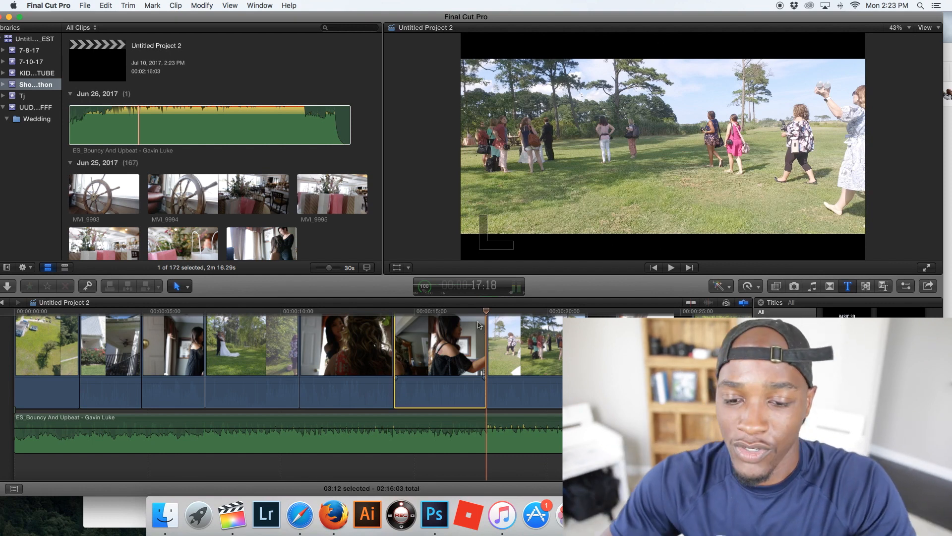
key("space")
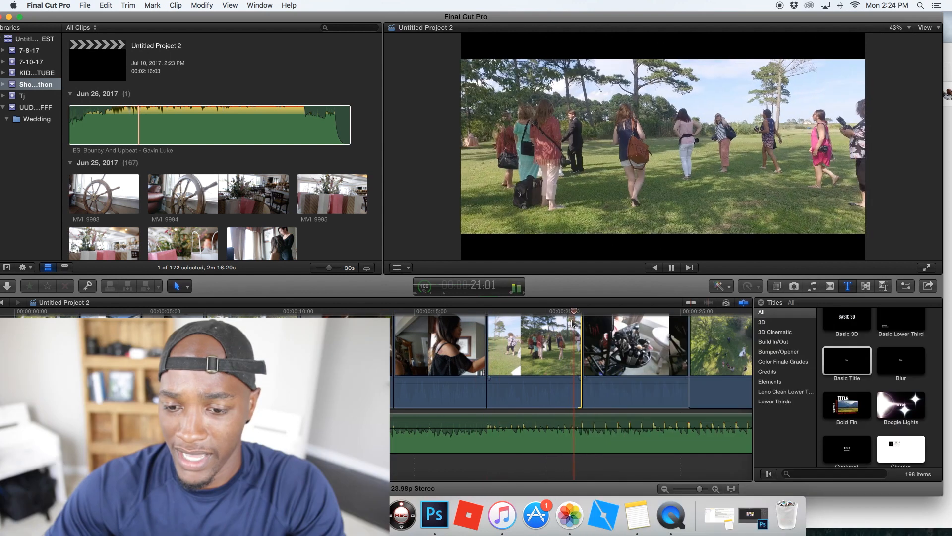
key("space")
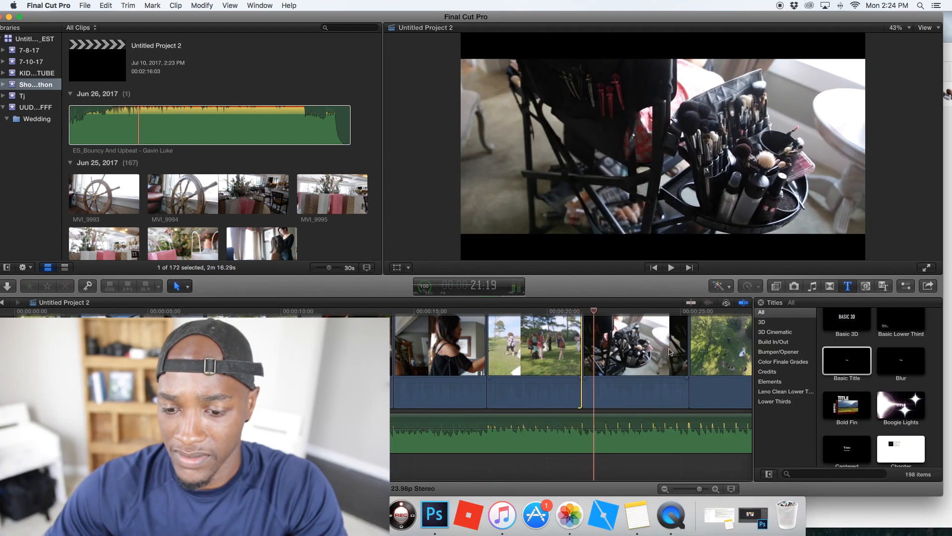
- Trim the makeup-brush clip's end to the beat at 21:19 and insert a section of MVI_9998 directly behind it
left_click_drag(687, 339, 594, 346)
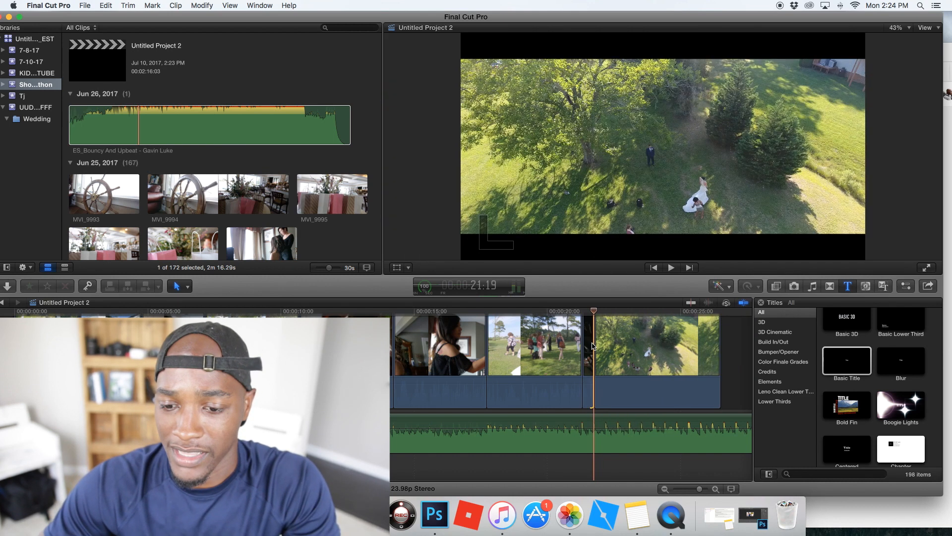
left_click(198, 198)
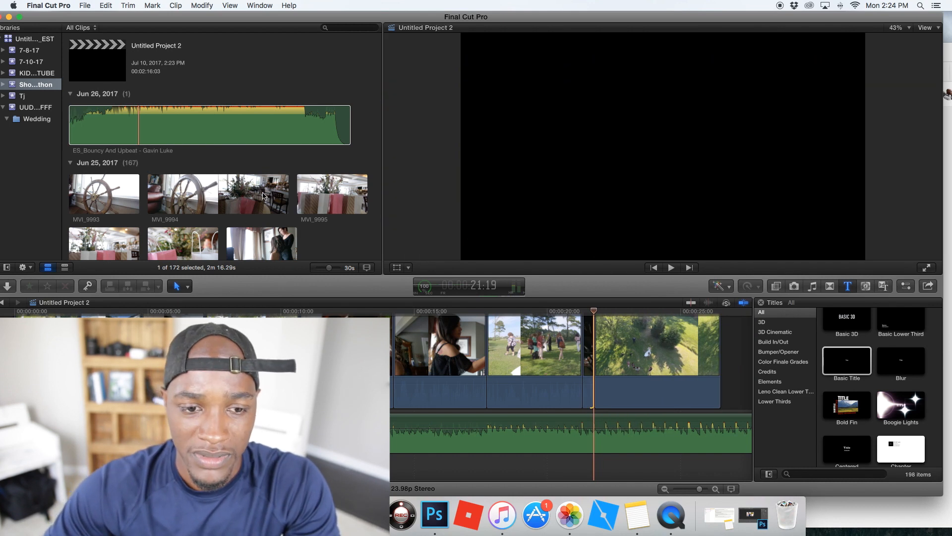
scroll(256, 196, "down", 3)
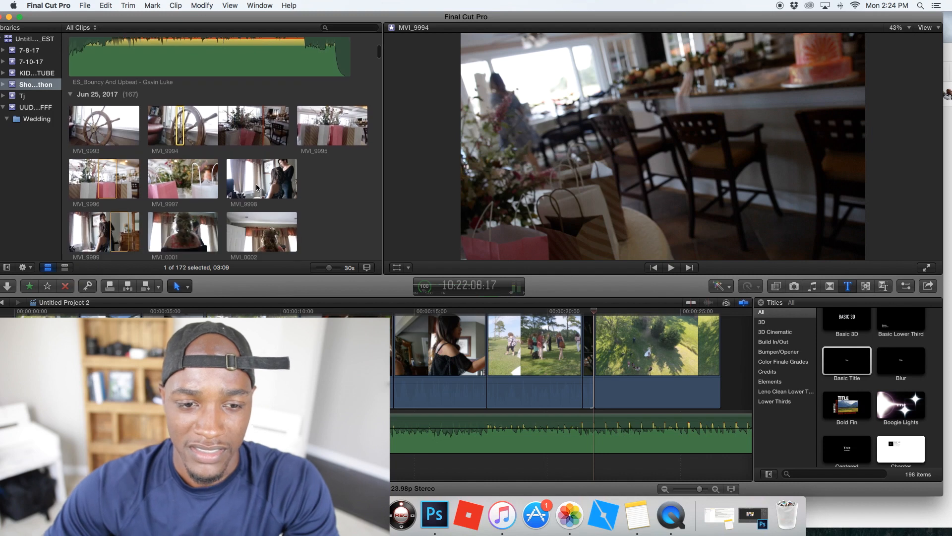
left_click(257, 181)
left_click_drag(271, 179, 609, 407)
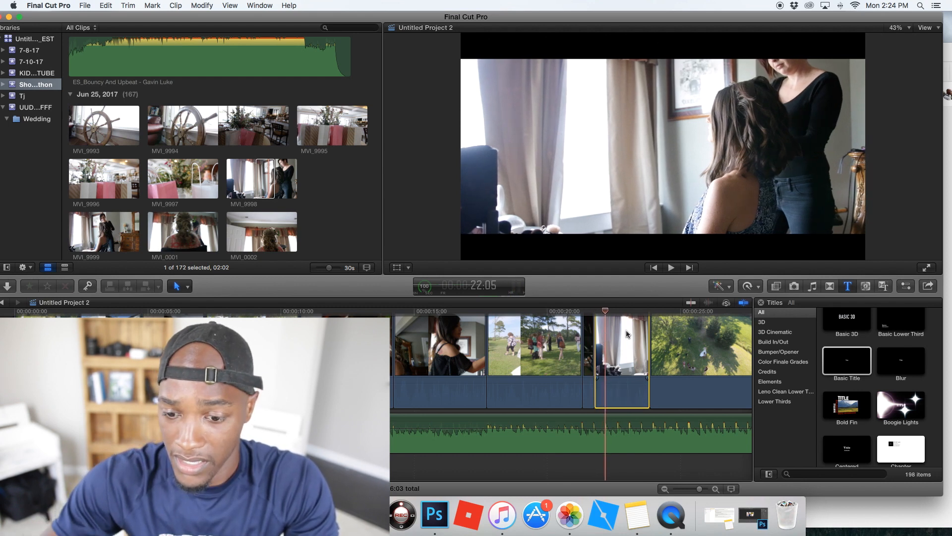
- Trim the MVI_9998 clip's end to the beat at 22:05 and insert a section of MVI_0010 directly behind it
left_click_drag(645, 327, 605, 327)
key("l")
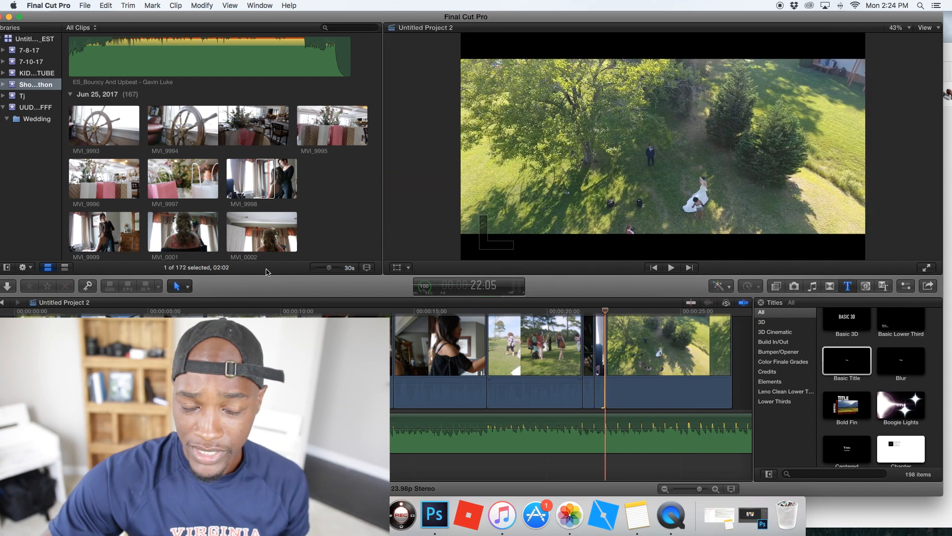
scroll(235, 223, "down", 8)
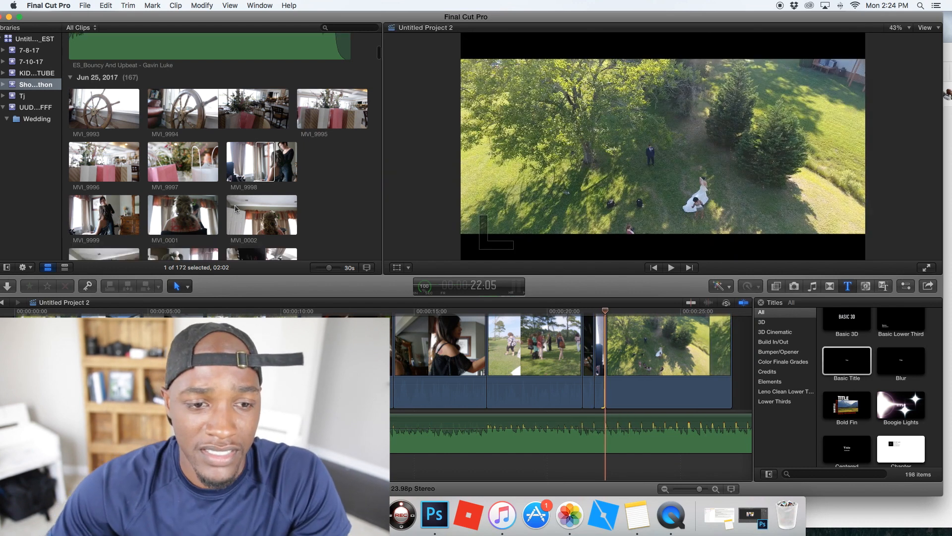
scroll(235, 208, "down", 4)
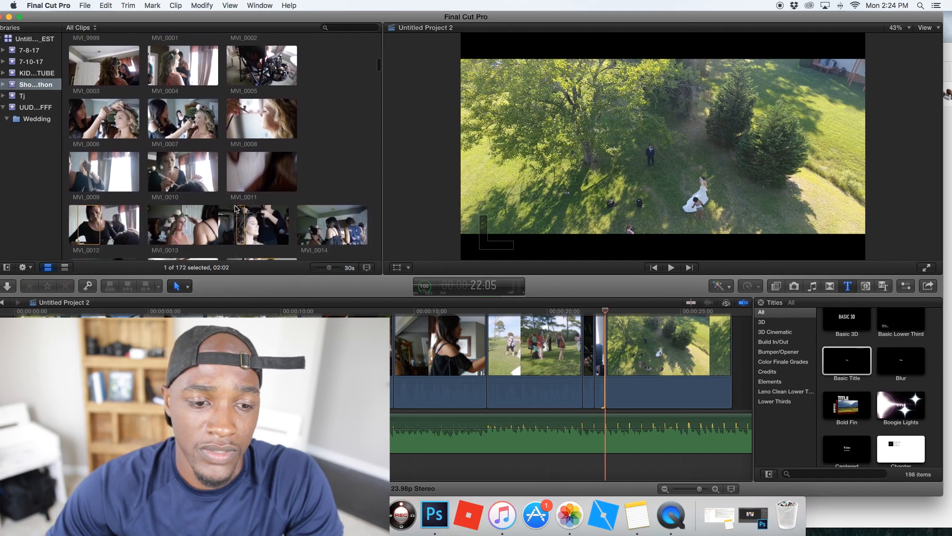
left_click(168, 166)
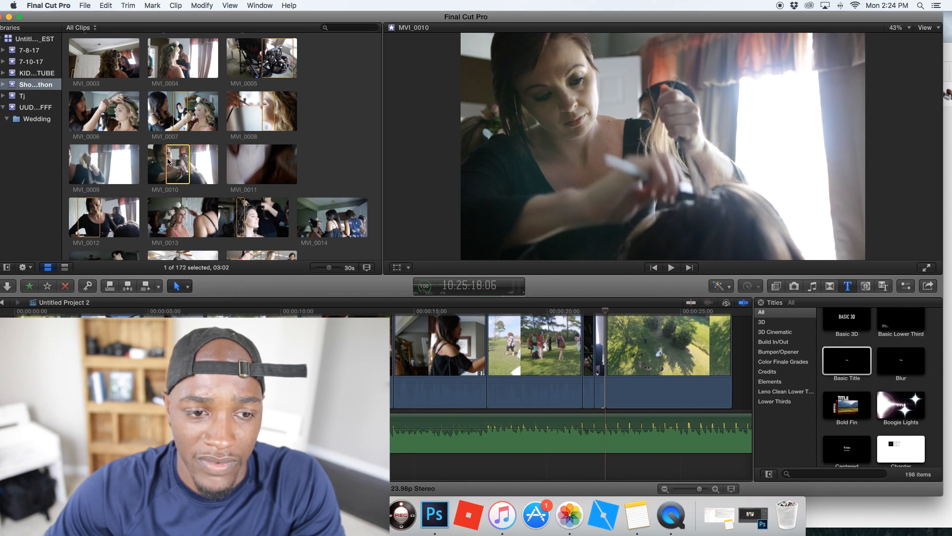
left_click_drag(166, 161, 607, 357)
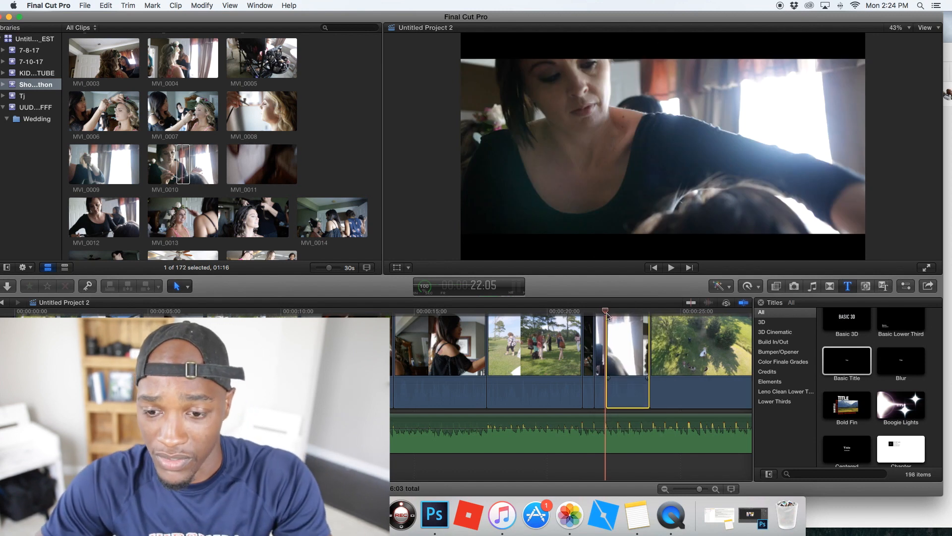
- Play to the next beat, trim the MVI_0010 clip's end to 22:16, and insert a close-up section of MVI_0013 behind it
key("space")
key("space")
mouse_move(623, 312)
left_mouse_down()
mouse_move(634, 323)
mouse_move(617, 323)
left_mouse_up()
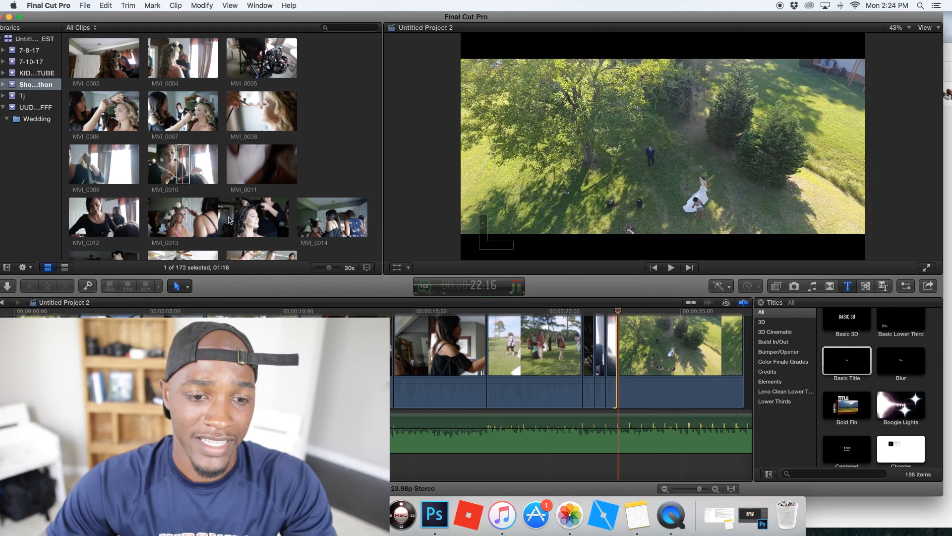
left_click(251, 215)
left_click_drag(241, 218, 618, 368)
- Trim about 2 seconds off the start of the MVI_0013 close-up, and trim its end to the beat at 23:03
key("space")
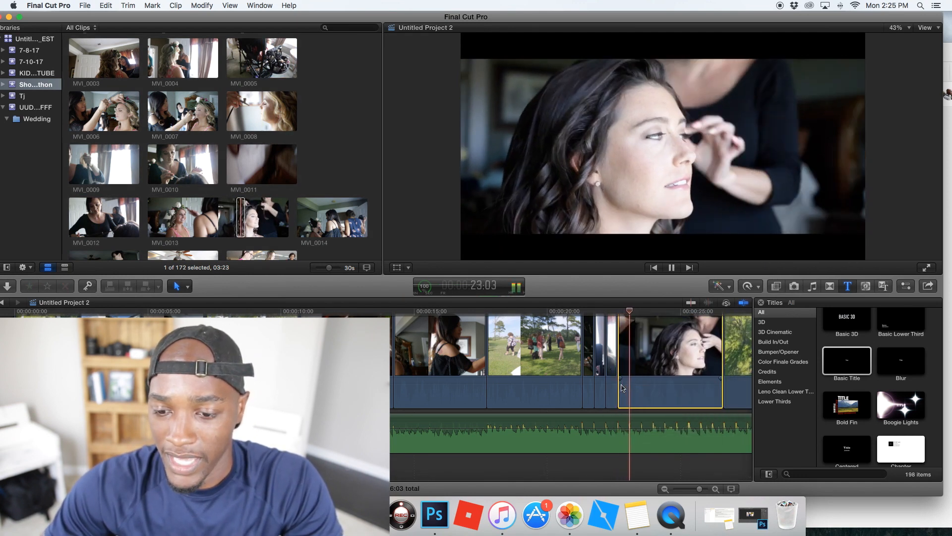
left_click(624, 318)
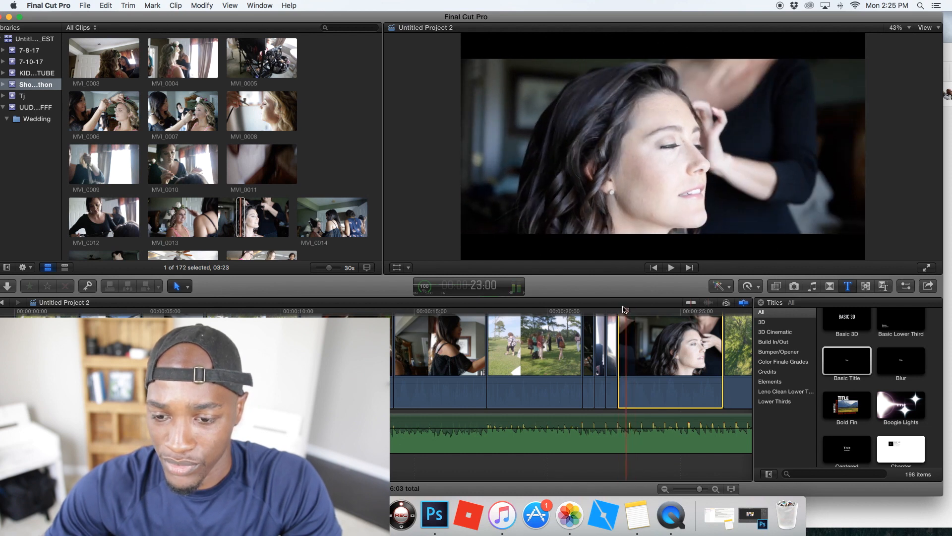
left_click_drag(627, 311, 630, 311)
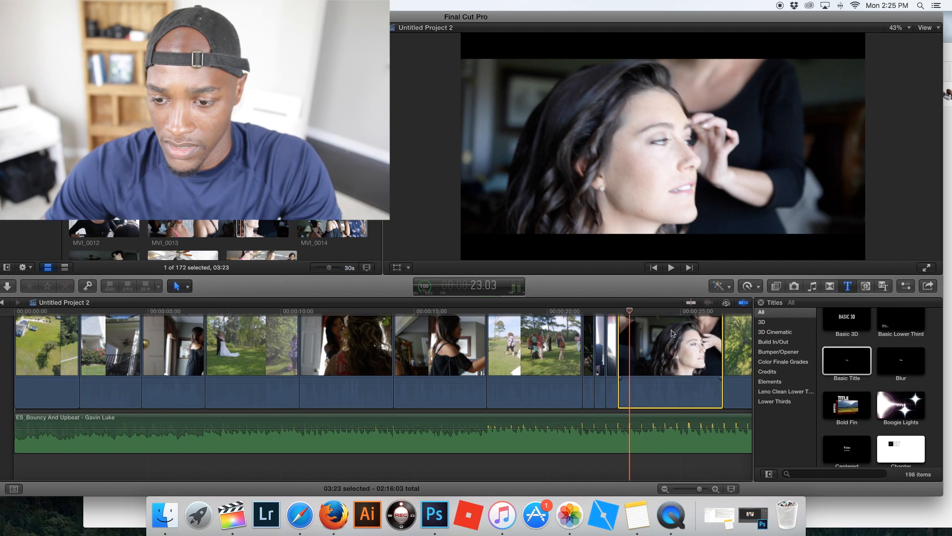
key("space")
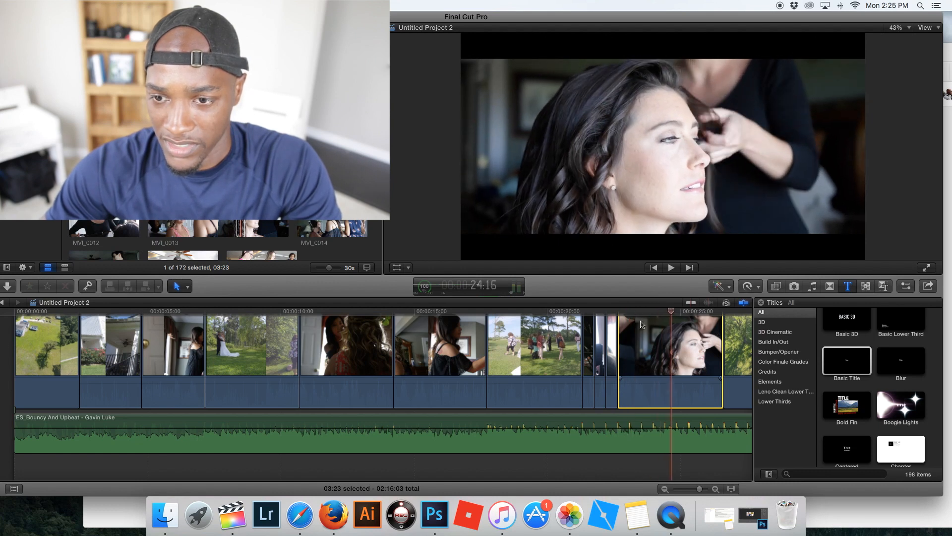
left_click_drag(621, 329, 678, 328)
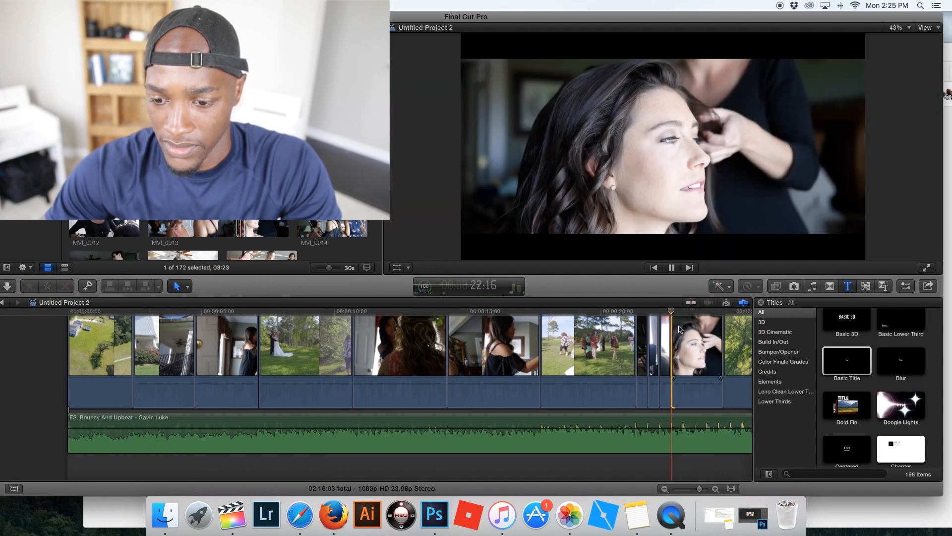
key("space")
left_click_drag(683, 312, 685, 313)
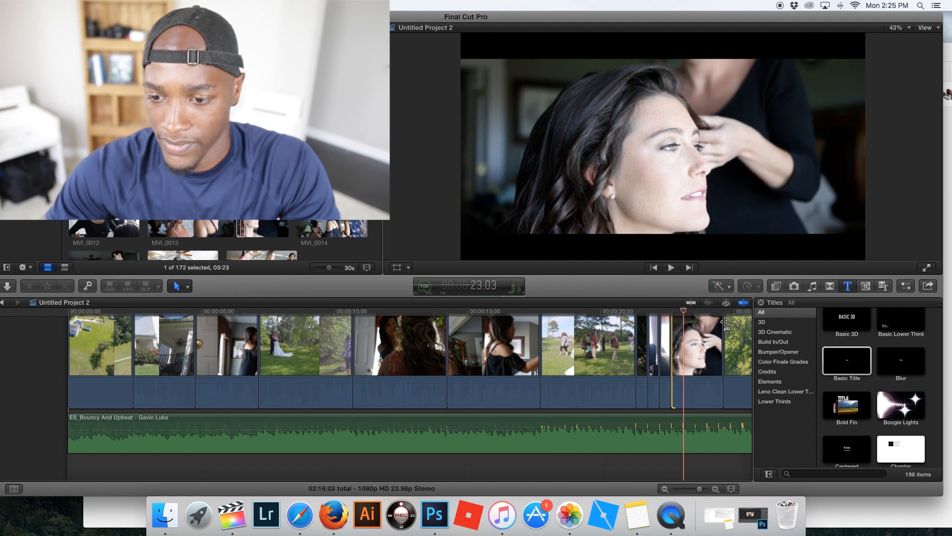
left_click_drag(722, 323, 683, 325)
- Cut the music track just before the end of the closing aerial clip, and delete the remainder of the song
scroll(619, 360, "right", 3)
scroll(619, 359, "right", 1)
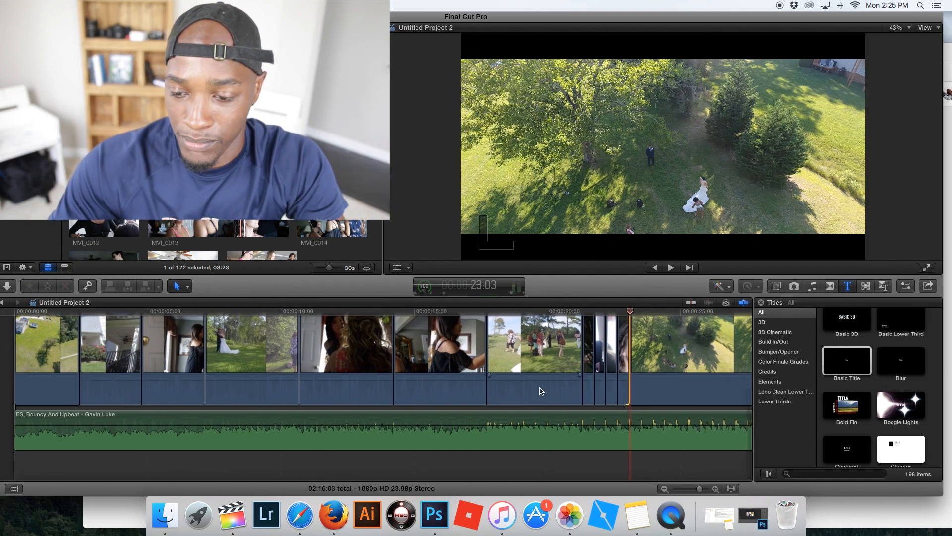
scroll(541, 391, "right", 5)
key("r")
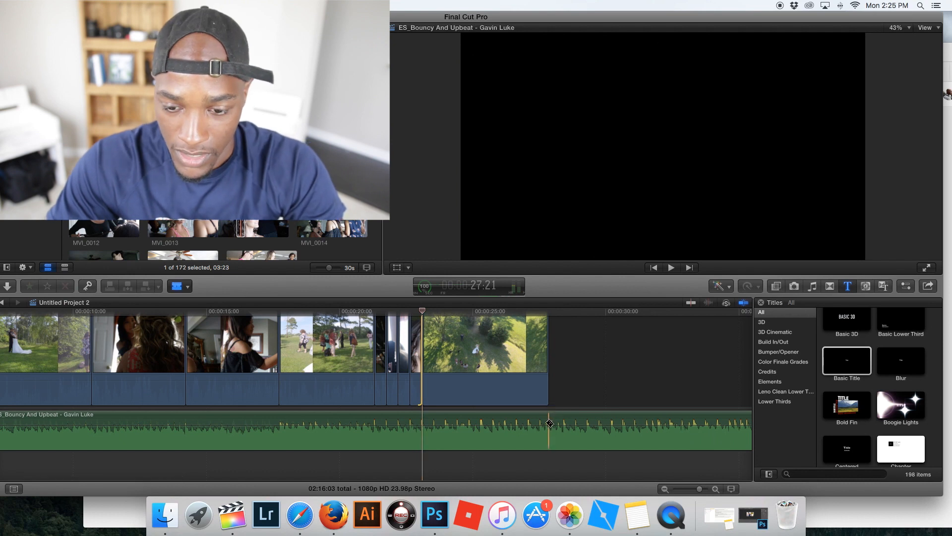
left_click_drag(535, 420, 423, 420)
left_click(578, 421)
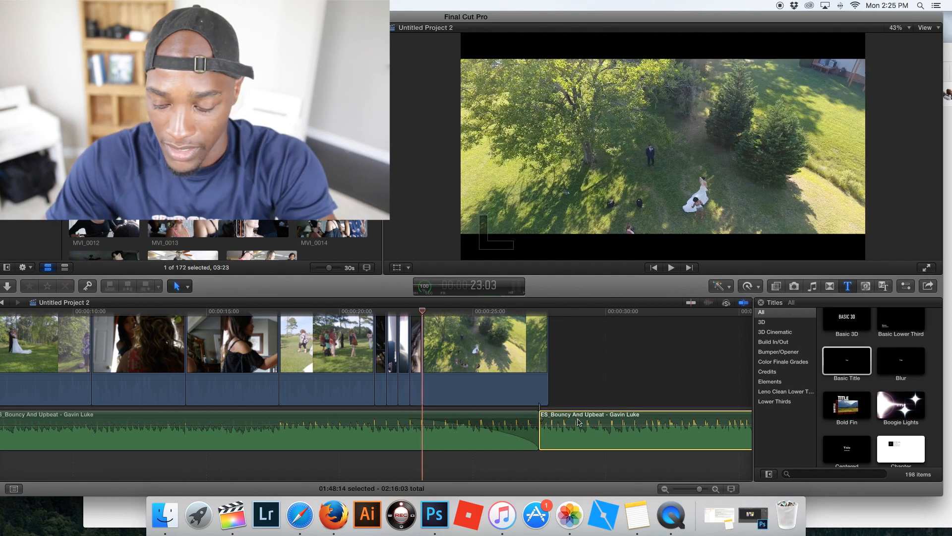
key("Delete")
- Extend the closing aerial clip and the music to the same end point just before 30 seconds, and play the ending
left_click_drag(548, 380, 596, 380)
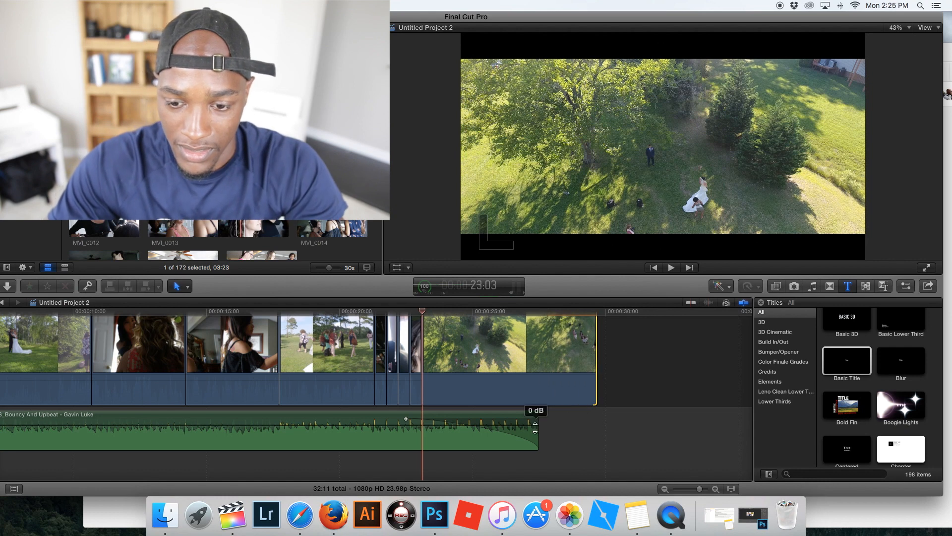
left_click_drag(542, 432, 596, 430)
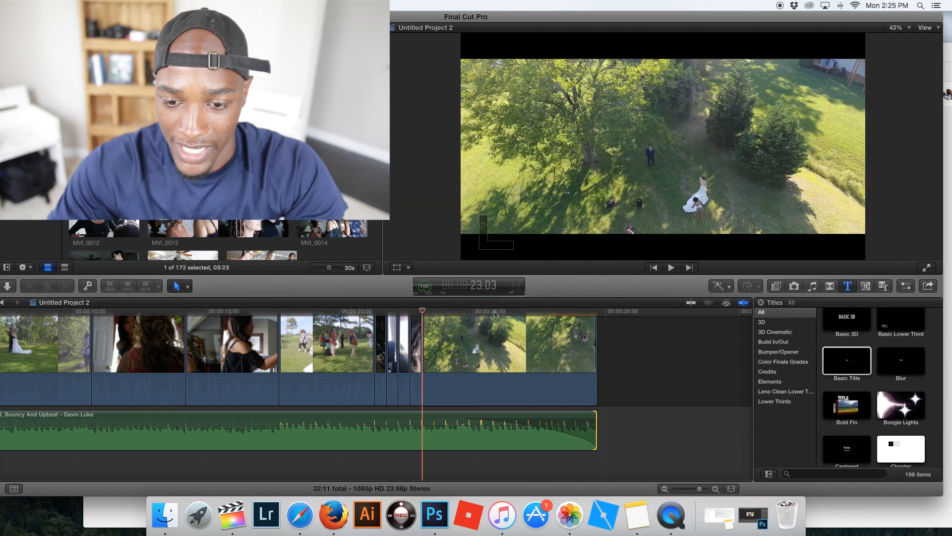
left_click(495, 314)
key("space")
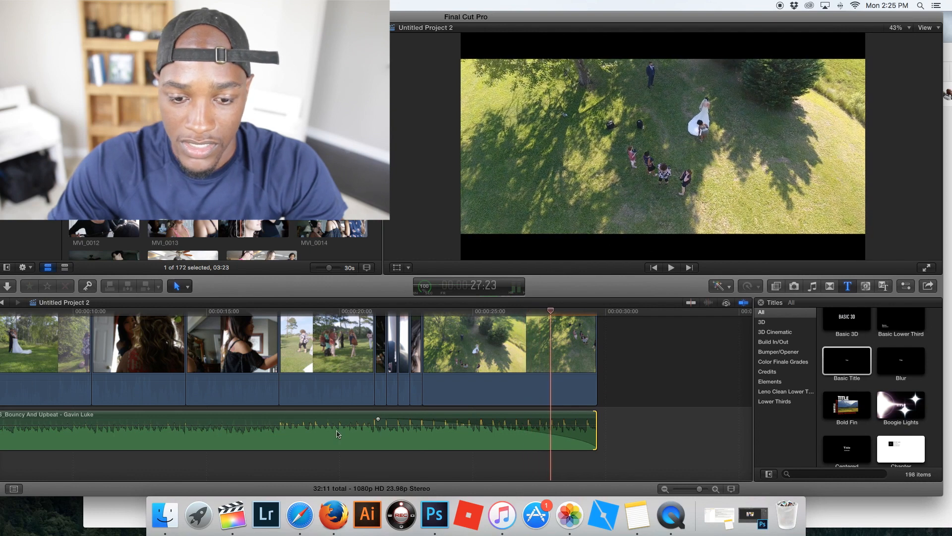
- Play the edited project from the start of the timeline
scroll(337, 434, "left", 10)
left_click(18, 312)
key("space")
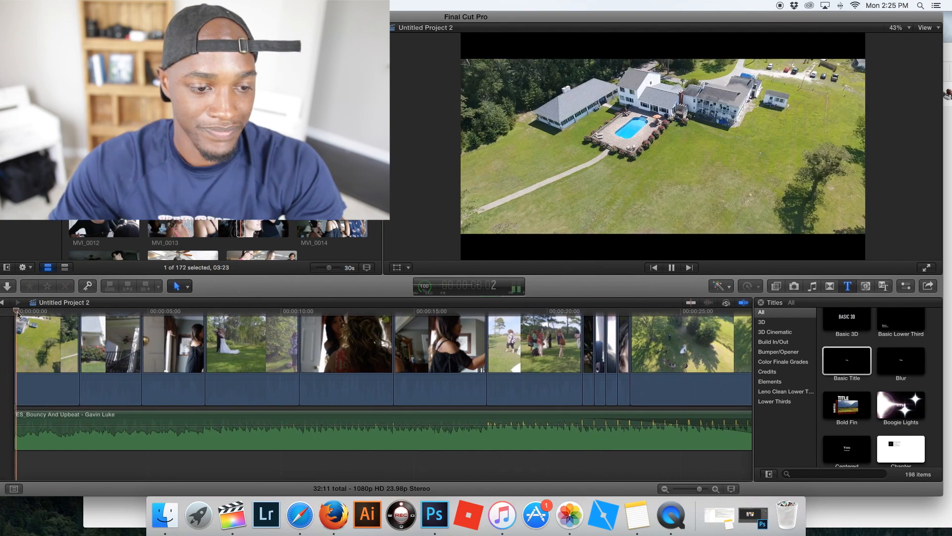